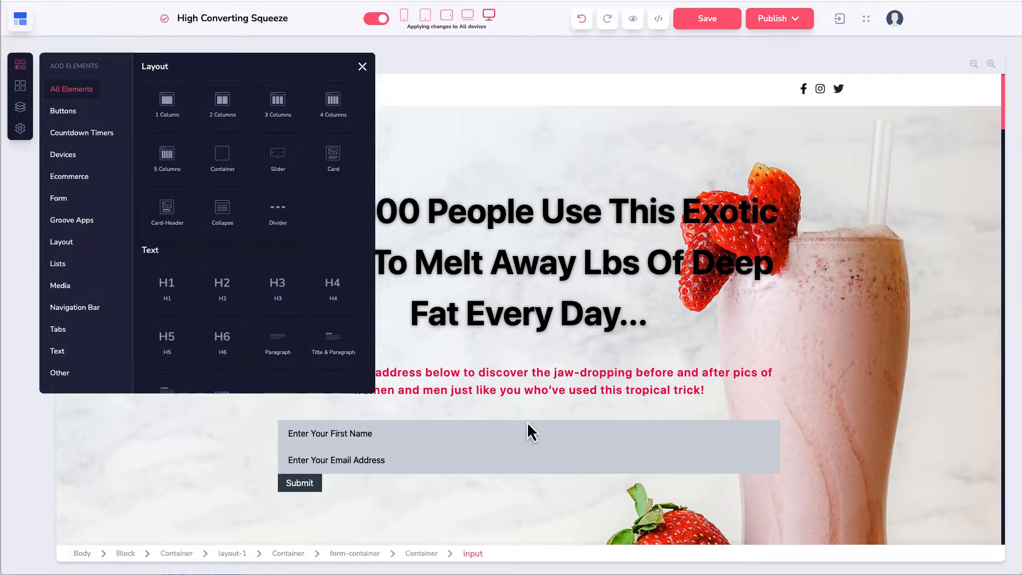
Step: Close the element list and look at the saved global blocks
{"action": "left_click", "coordinate": [362, 67]}
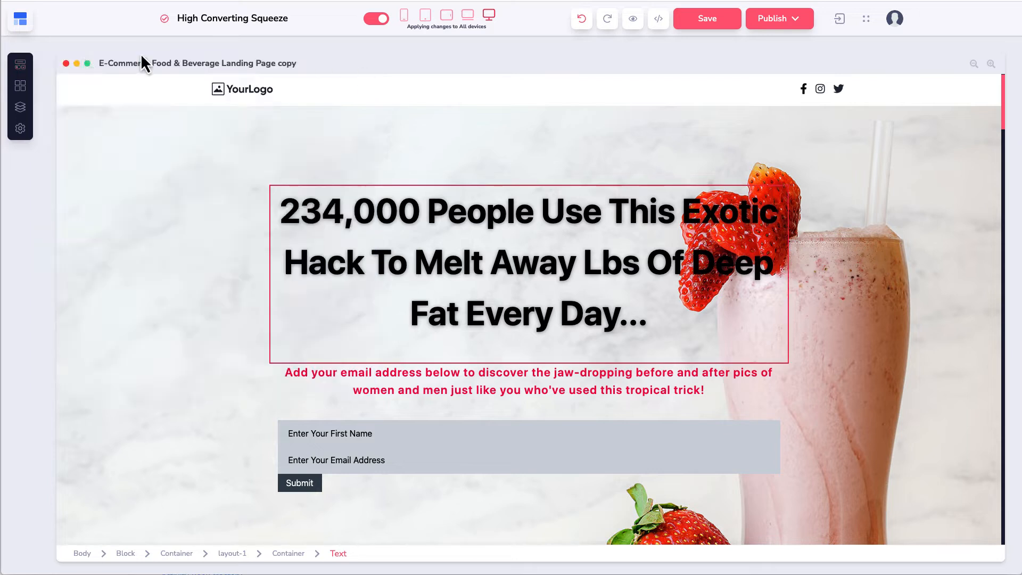
{"action": "left_click", "coordinate": [21, 91]}
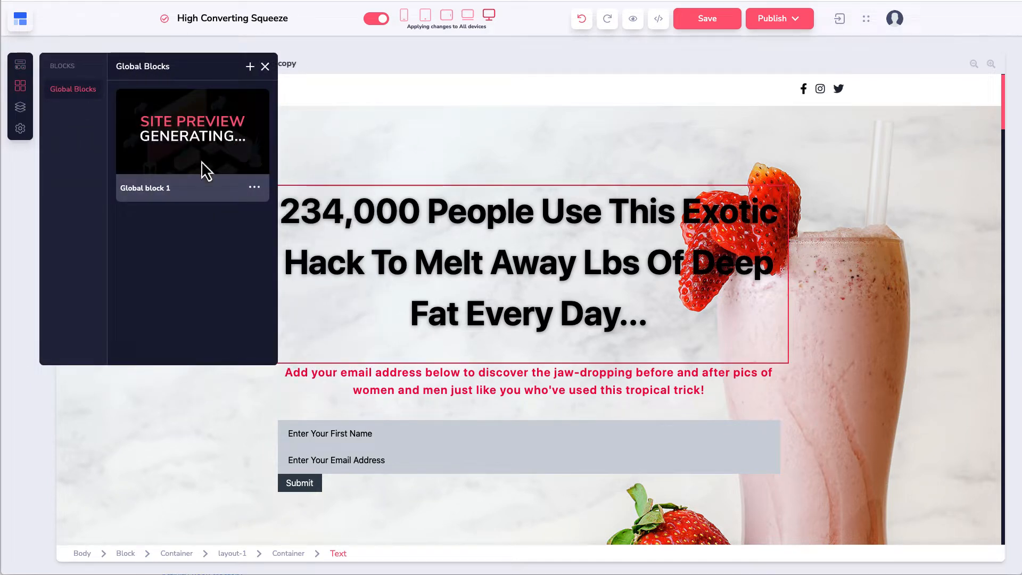
{"action": "left_click", "coordinate": [265, 69]}
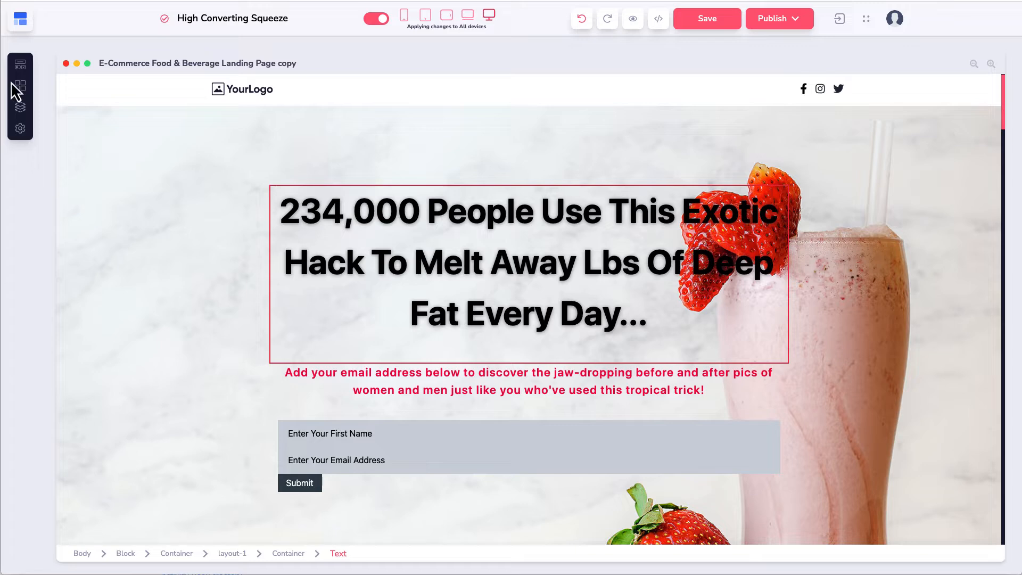
Step: Open the block library above the hero block and look through its Direct Response, Wireframe, Popups, Megamenus, Saved and Global Blocks types
{"action": "left_click", "coordinate": [245, 129]}
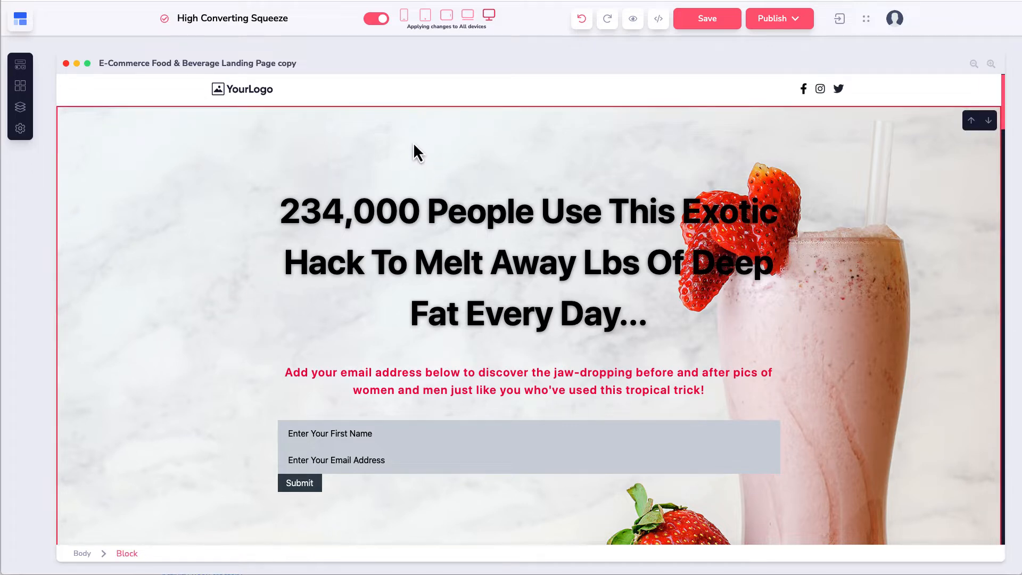
{"action": "left_click", "coordinate": [246, 130]}
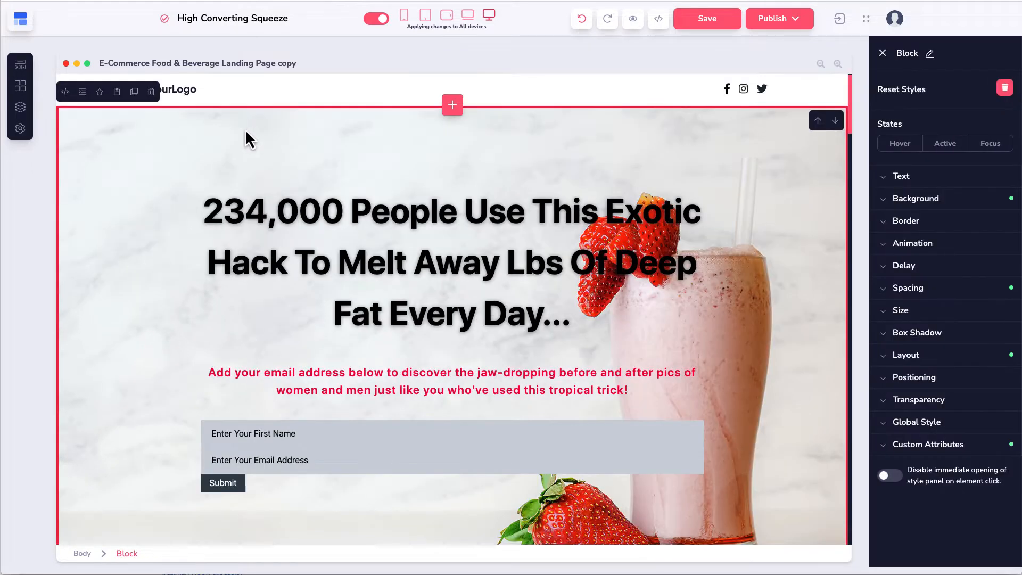
{"action": "left_click", "coordinate": [454, 113]}
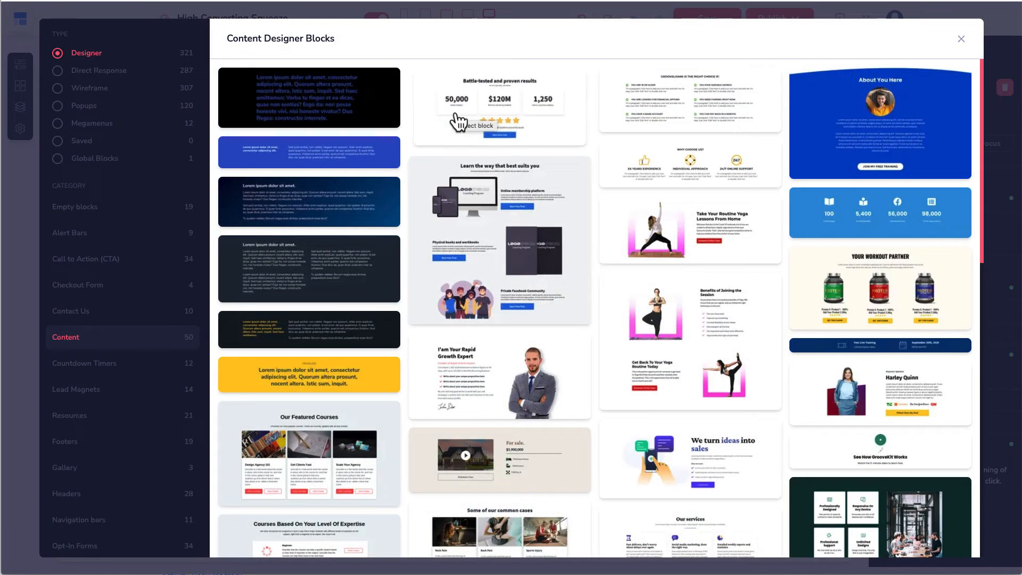
{"action": "left_click", "coordinate": [100, 73]}
{"action": "left_click", "coordinate": [94, 92]}
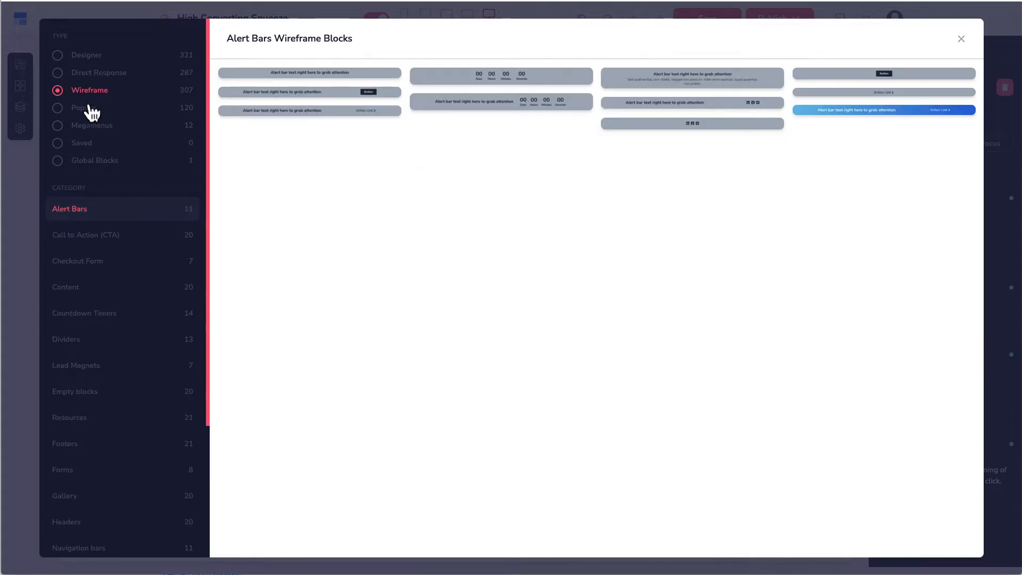
{"action": "left_click", "coordinate": [88, 109]}
{"action": "left_click", "coordinate": [89, 127]}
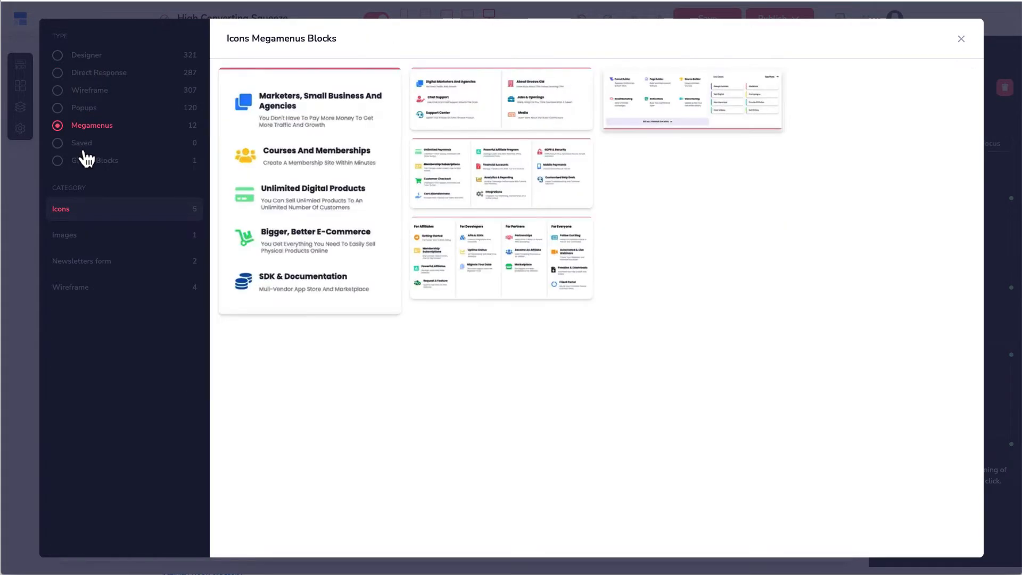
{"action": "left_click", "coordinate": [83, 149]}
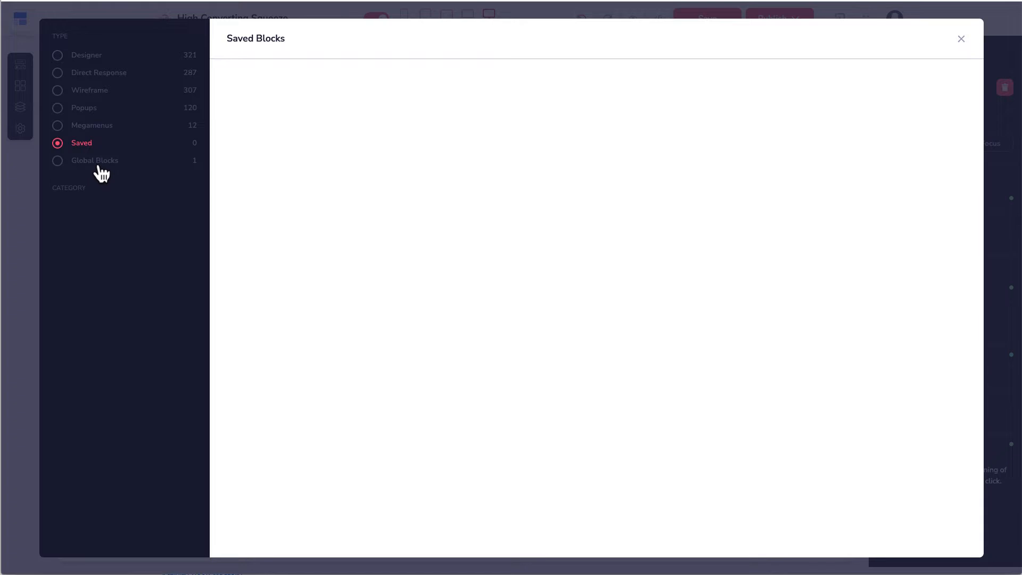
{"action": "left_click", "coordinate": [96, 162]}
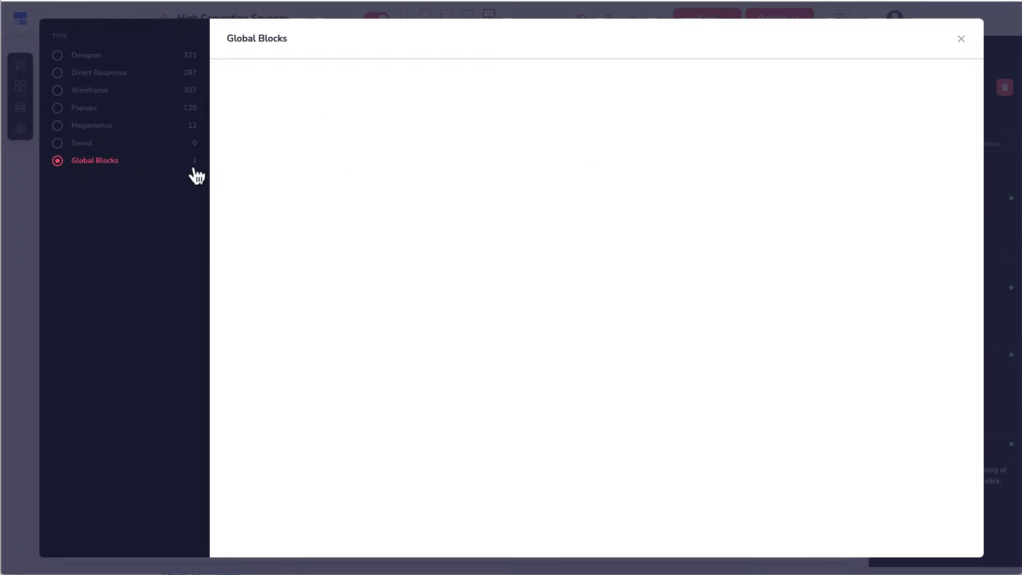
Step: Browse the Designer blocks by category, including Empty blocks, Alert Bars, Call to Action, Progress Bars and Team
{"action": "left_click", "coordinate": [59, 58]}
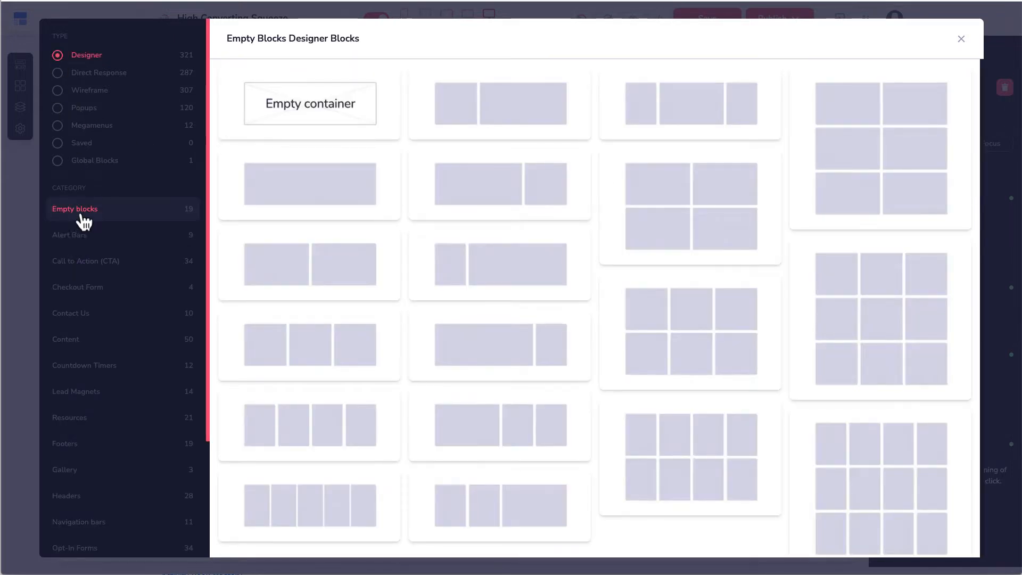
{"action": "left_click", "coordinate": [78, 237]}
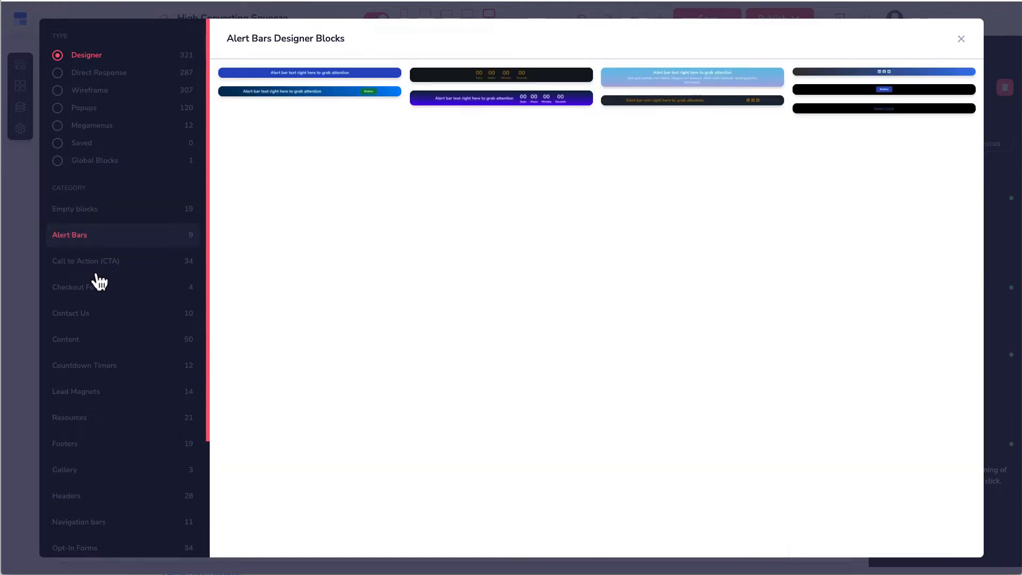
{"action": "left_click", "coordinate": [94, 262]}
{"action": "scroll", "coordinate": [98, 302], "scroll_direction": "down", "scroll_amount": 3}
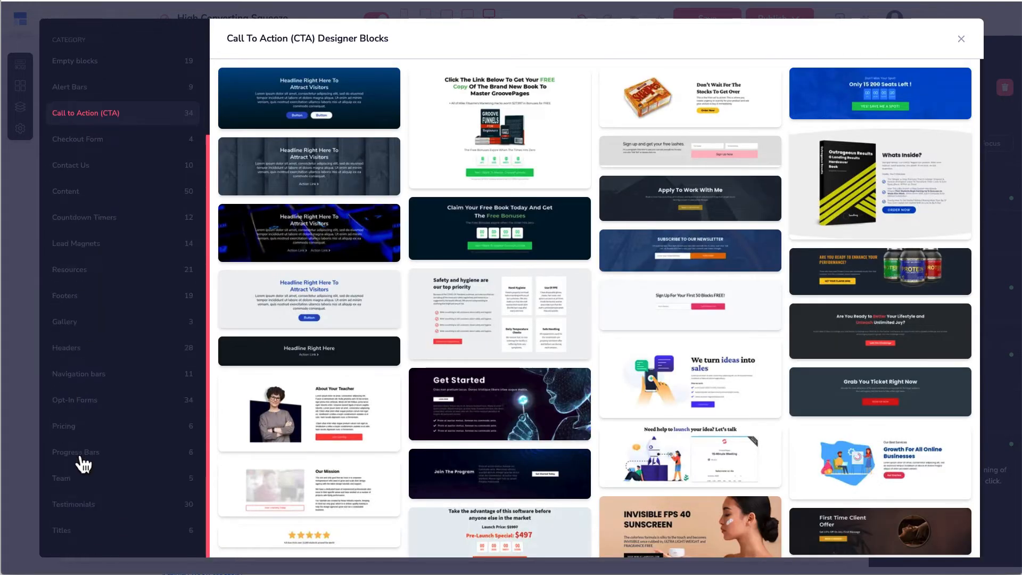
{"action": "left_click", "coordinate": [83, 458]}
{"action": "left_click", "coordinate": [68, 484]}
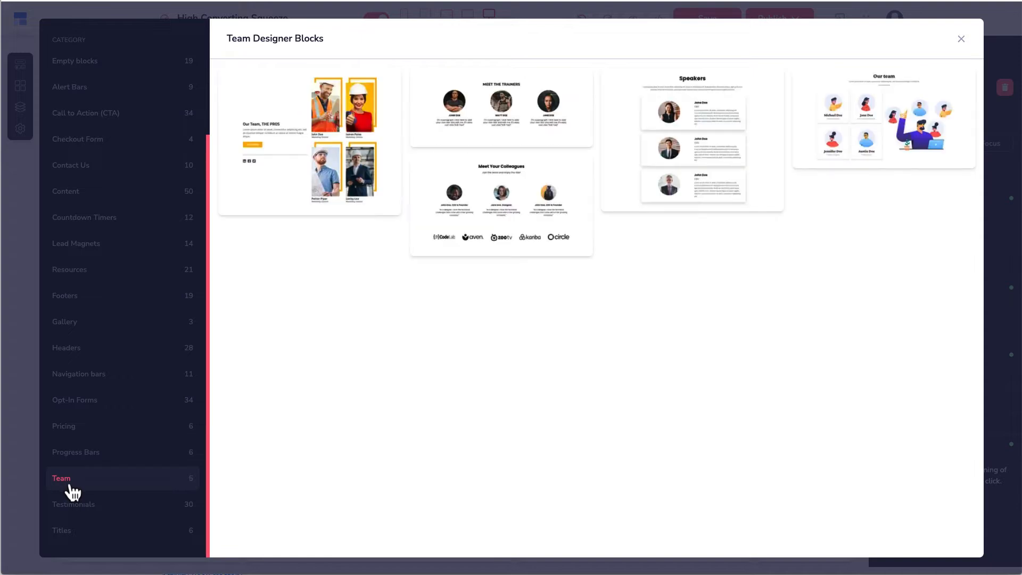
Step: Insert the single-quote Designer testimonial block and move the strawberry hero block above it
{"action": "left_click", "coordinate": [82, 511]}
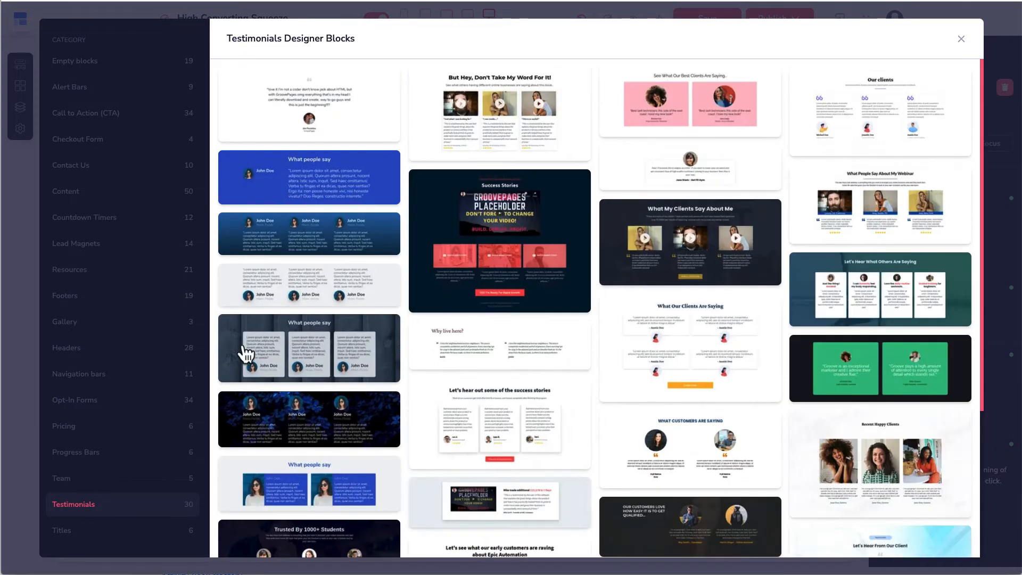
{"action": "left_click", "coordinate": [343, 130]}
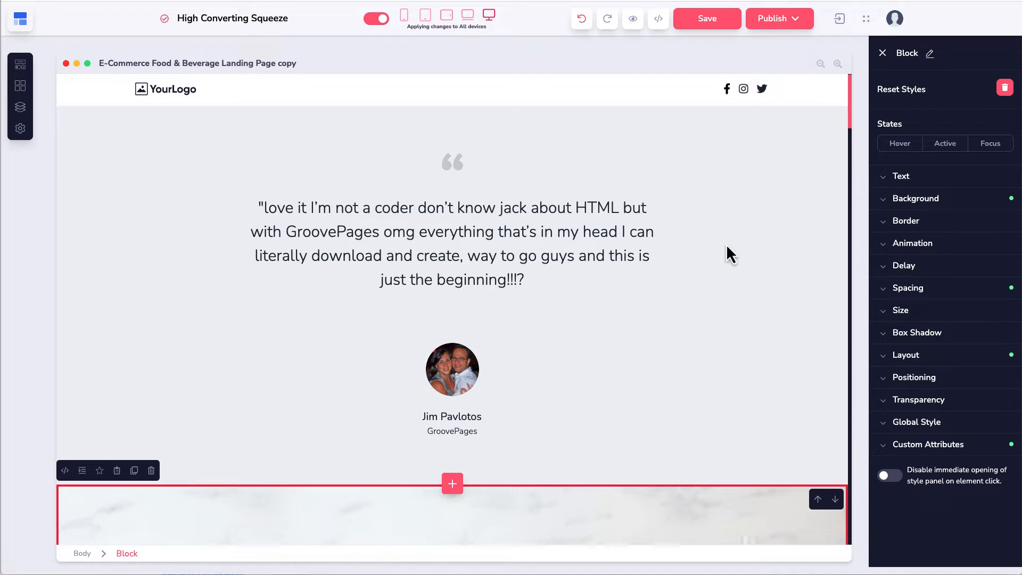
{"action": "left_click", "coordinate": [818, 501]}
Step: Insert the two-card "See What Our Best Clients Are Saying..." testimonial block directly below the hero block
{"action": "scroll", "coordinate": [489, 280], "scroll_direction": "down", "scroll_amount": 5}
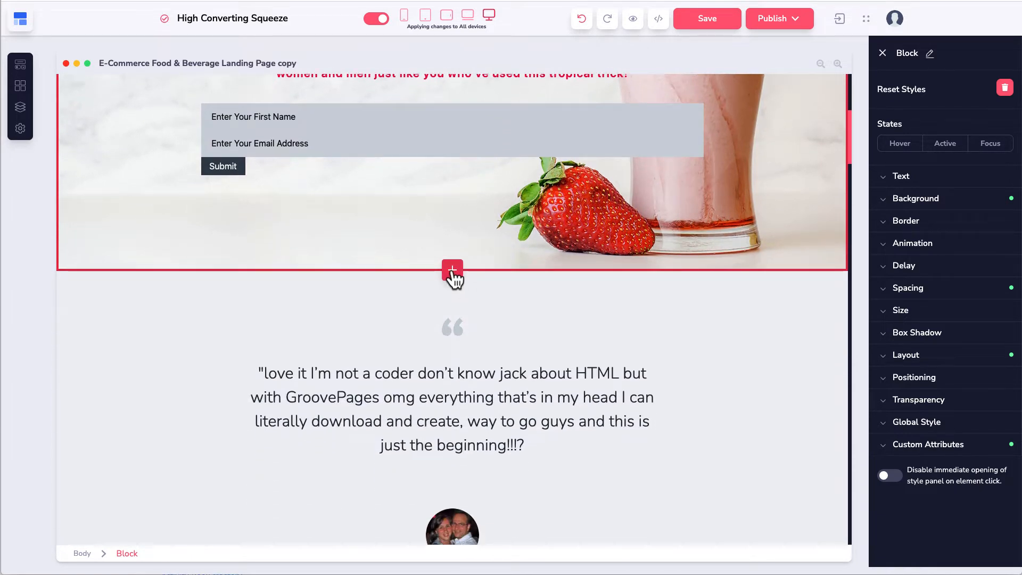
{"action": "left_click", "coordinate": [452, 270]}
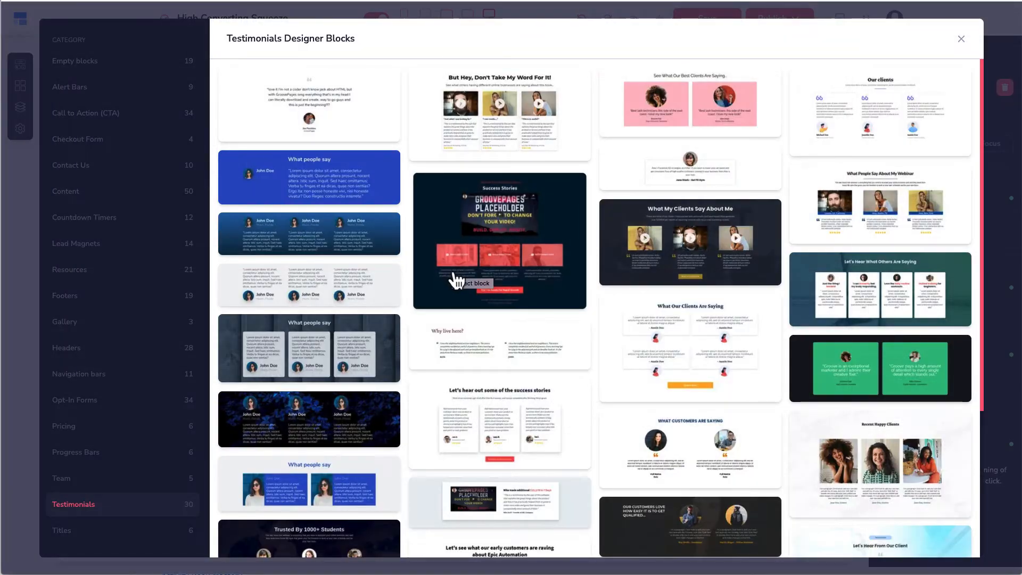
{"action": "left_click", "coordinate": [618, 121]}
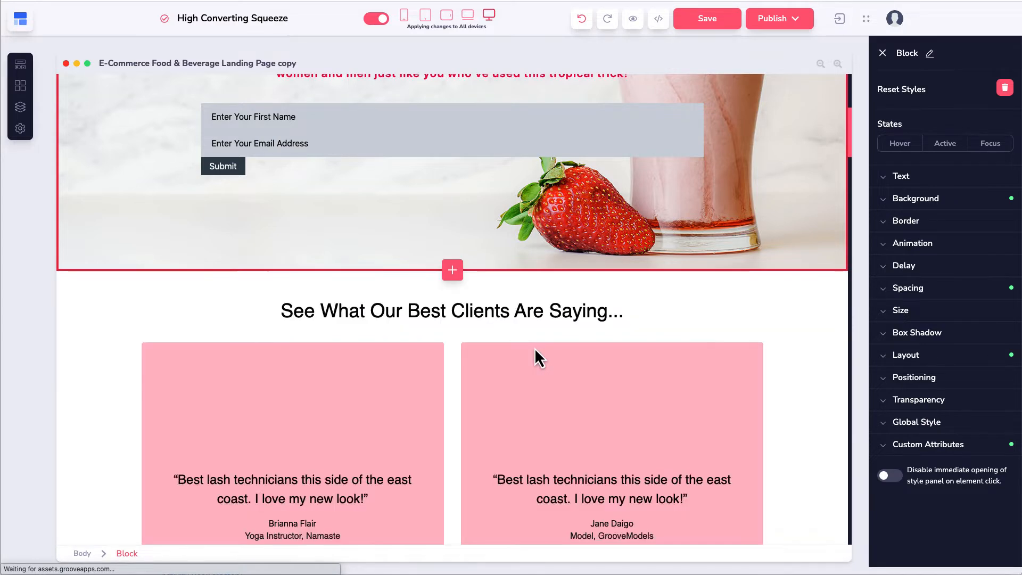
{"action": "scroll", "coordinate": [526, 365], "scroll_direction": "down", "scroll_amount": 5}
{"action": "scroll", "coordinate": [526, 365], "scroll_direction": "up", "scroll_amount": 4}
{"action": "scroll", "coordinate": [525, 363], "scroll_direction": "up", "scroll_amount": 7}
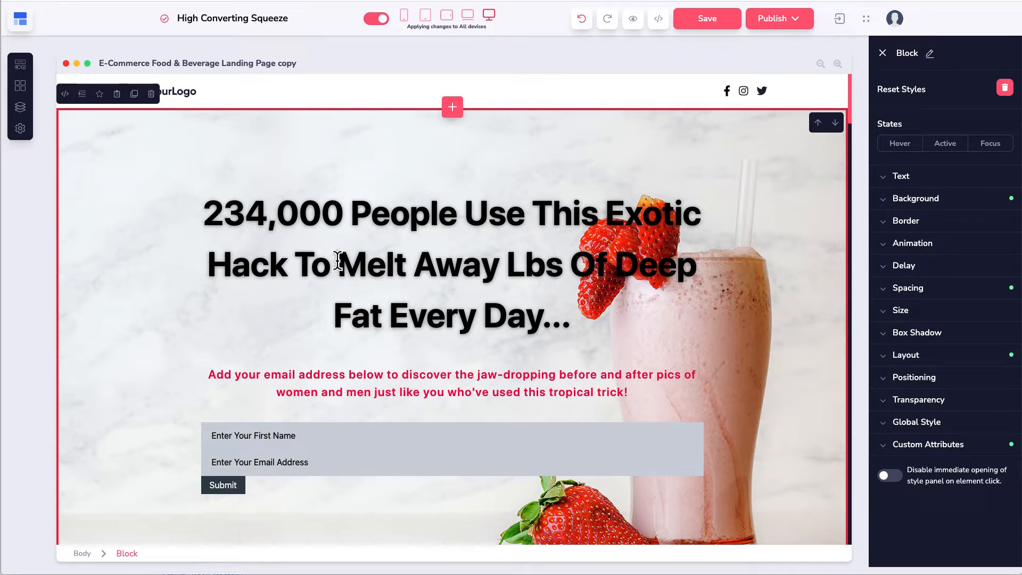
Step: Select the hero's main headline, bring up its inline text formatting options, and select the subheadline below it
{"action": "left_click", "coordinate": [341, 261]}
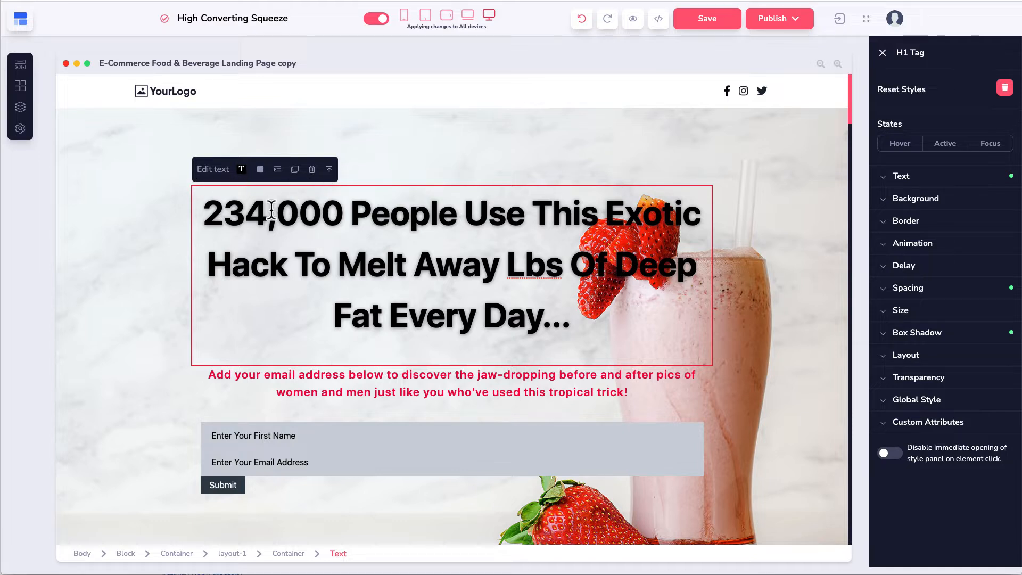
{"action": "left_click", "coordinate": [300, 205]}
{"action": "left_click", "coordinate": [301, 211]}
{"action": "left_click_drag", "start_coordinate": [300, 213], "coordinate": [323, 237]}
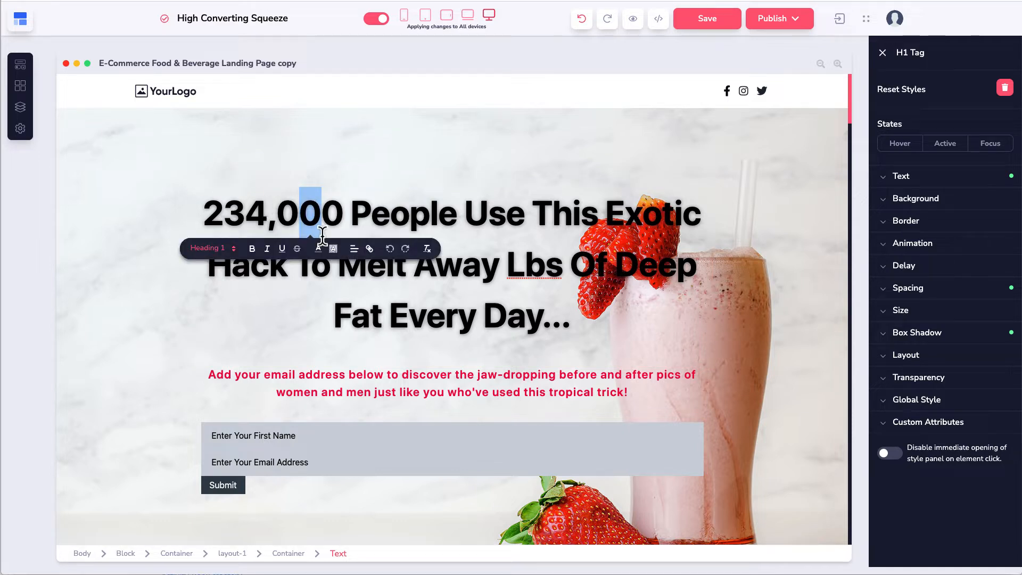
{"action": "left_click", "coordinate": [292, 215]}
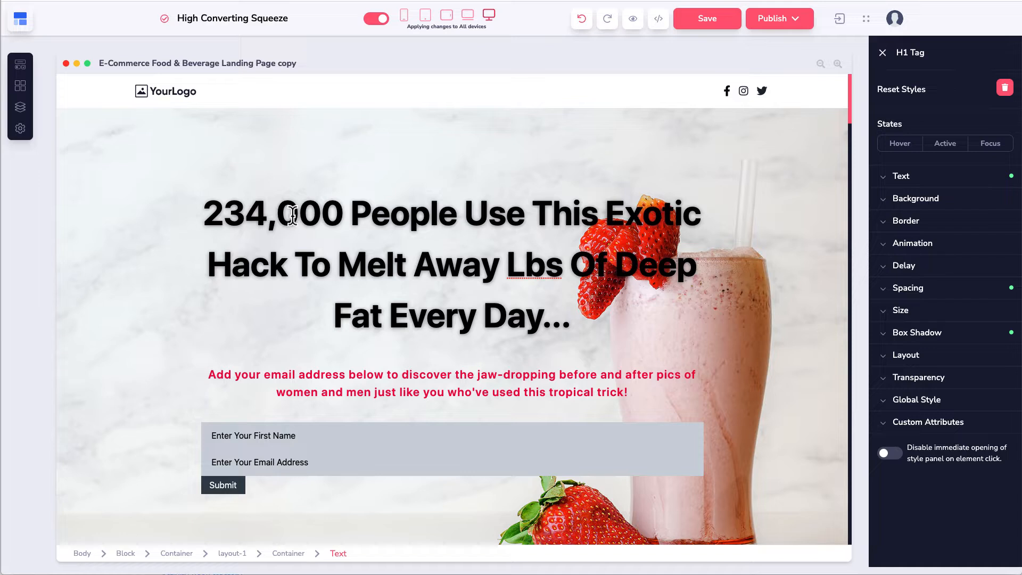
{"action": "left_click", "coordinate": [307, 381]}
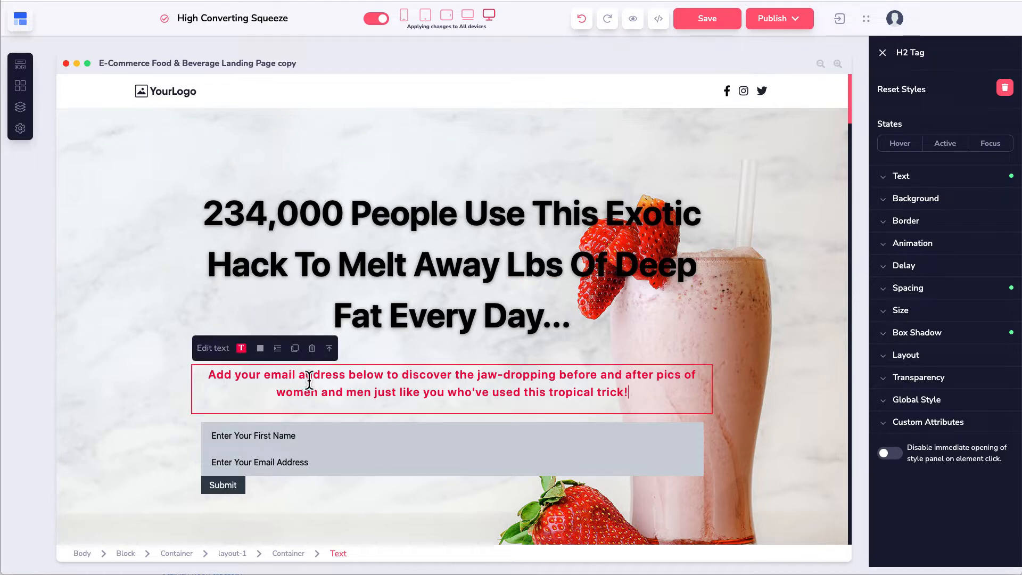
Step: Move the hero's main headline into the testimonial block, above "See What Our Best Clients Are Saying..."
{"action": "left_click", "coordinate": [284, 224]}
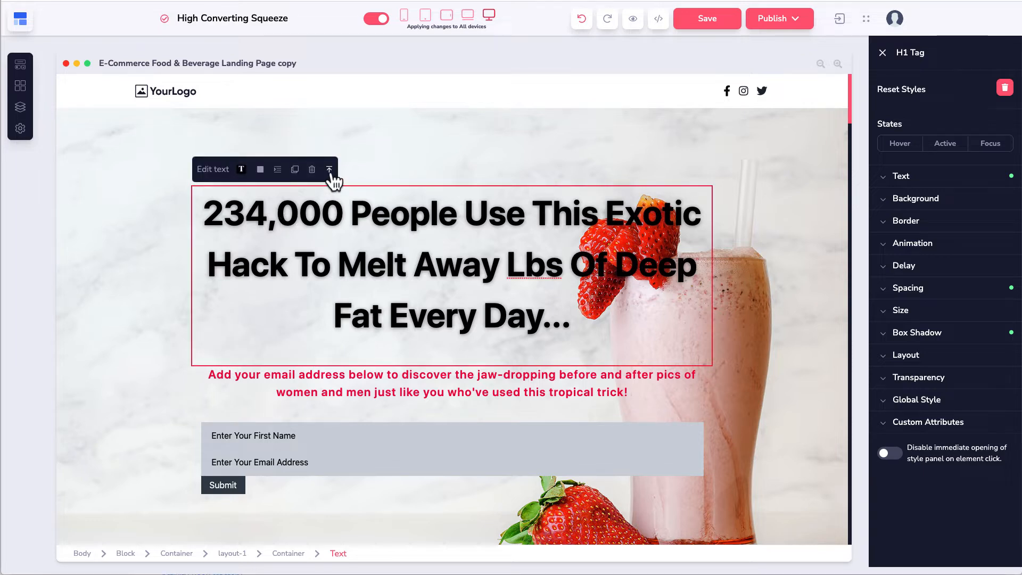
{"action": "left_click", "coordinate": [329, 171]}
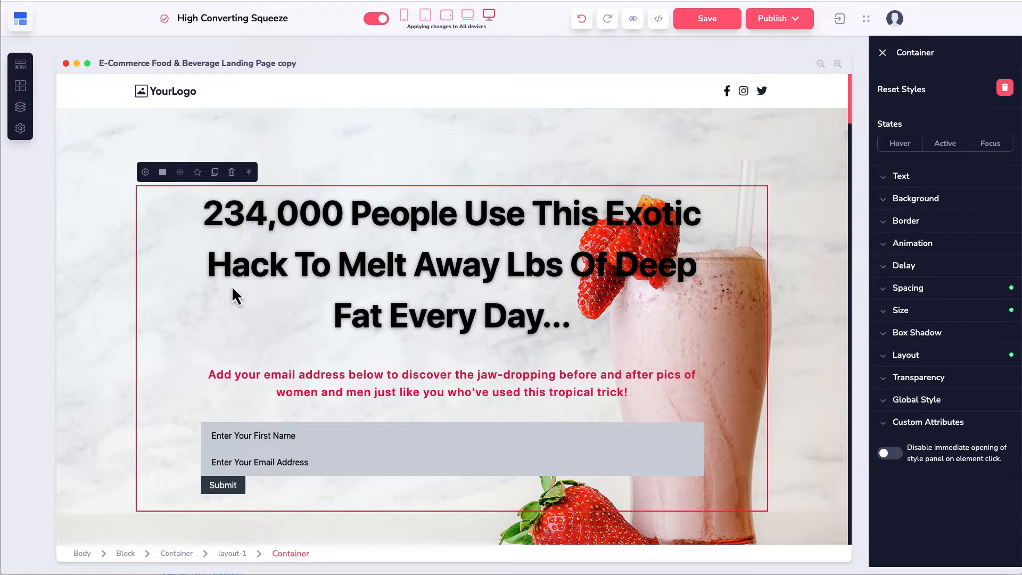
{"action": "key", "text": "Delete"}
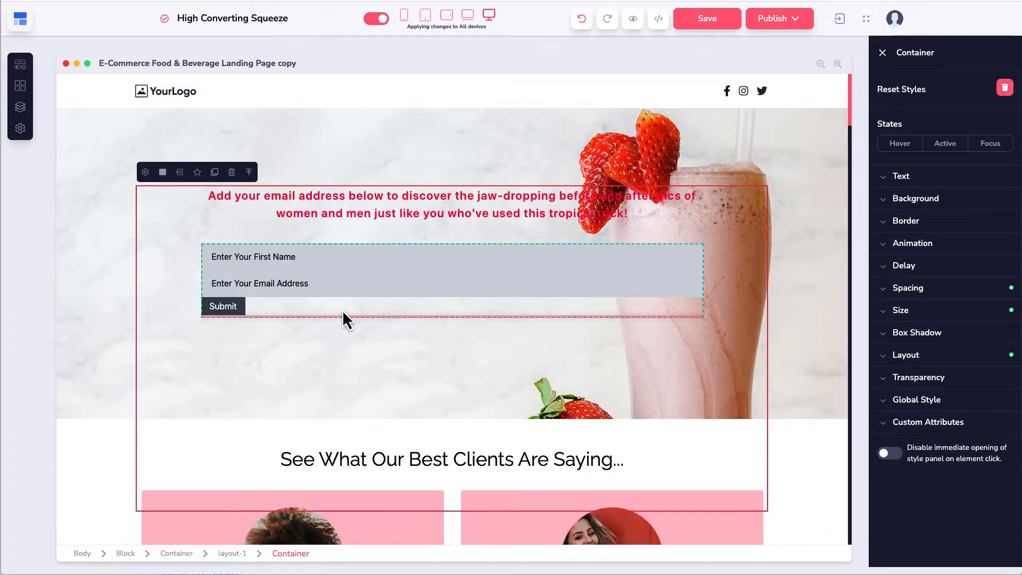
{"action": "left_click_drag", "start_coordinate": [339, 437], "coordinate": [340, 476]}
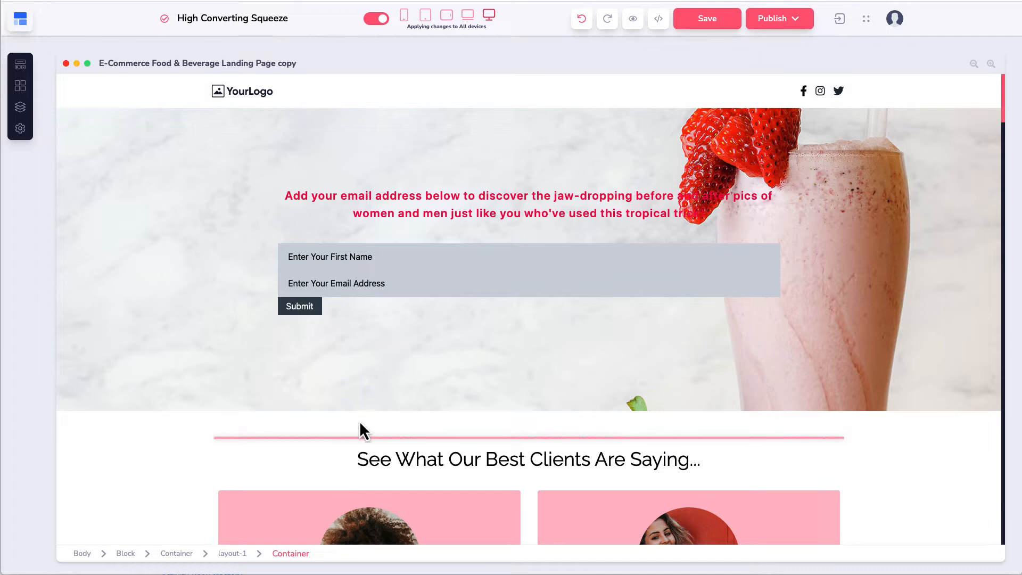
{"action": "left_click_drag", "start_coordinate": [359, 430], "coordinate": [358, 430]}
{"action": "scroll", "coordinate": [359, 430], "scroll_direction": "down", "scroll_amount": 5}
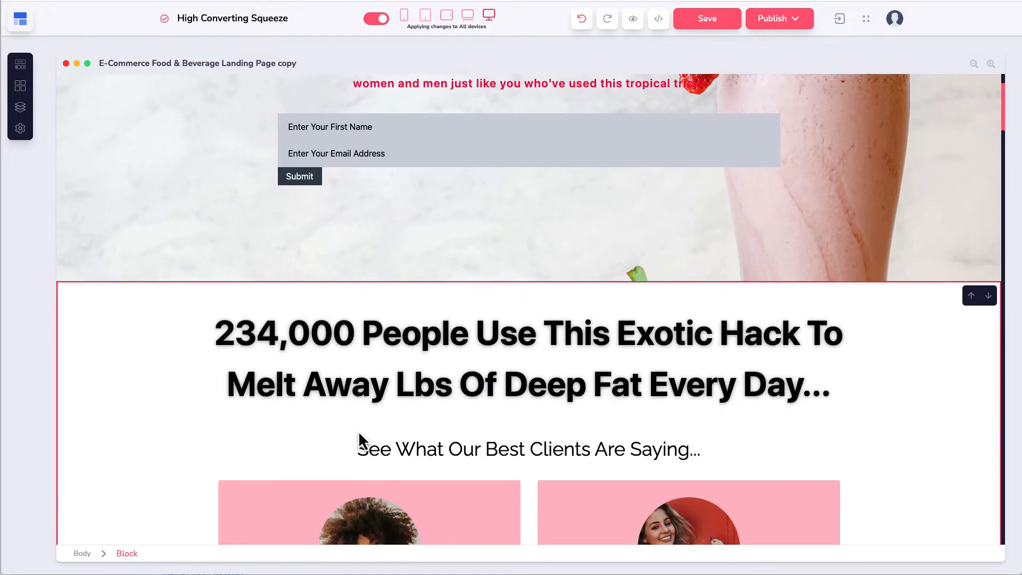
{"action": "scroll", "coordinate": [359, 431], "scroll_direction": "down", "scroll_amount": 3}
{"action": "scroll", "coordinate": [358, 430], "scroll_direction": "up", "scroll_amount": 3}
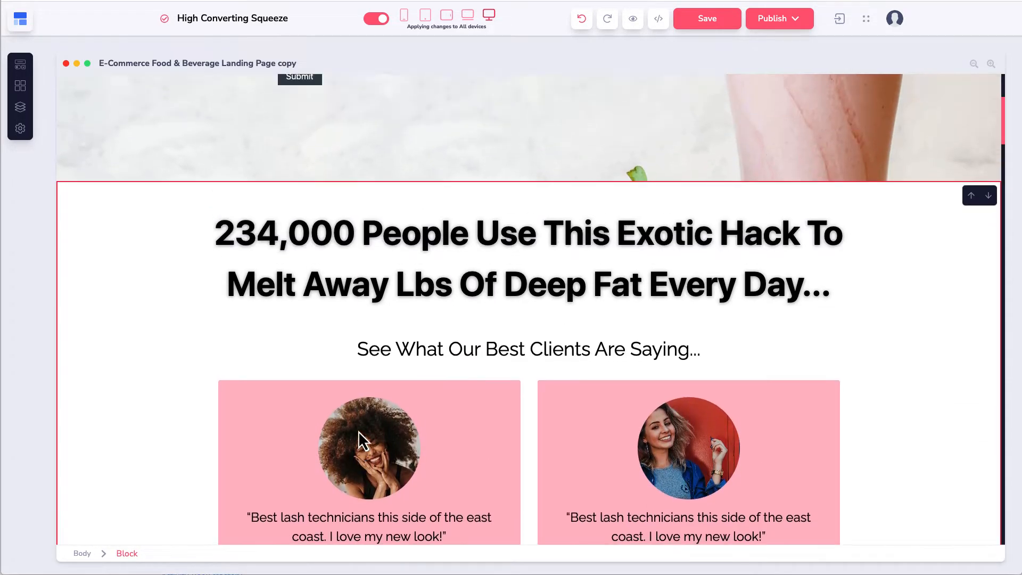
Step: Select the headline in the testimonial block and its parent container, and review the placement within the block
{"action": "left_click", "coordinate": [359, 430]}
{"action": "left_click", "coordinate": [373, 260]}
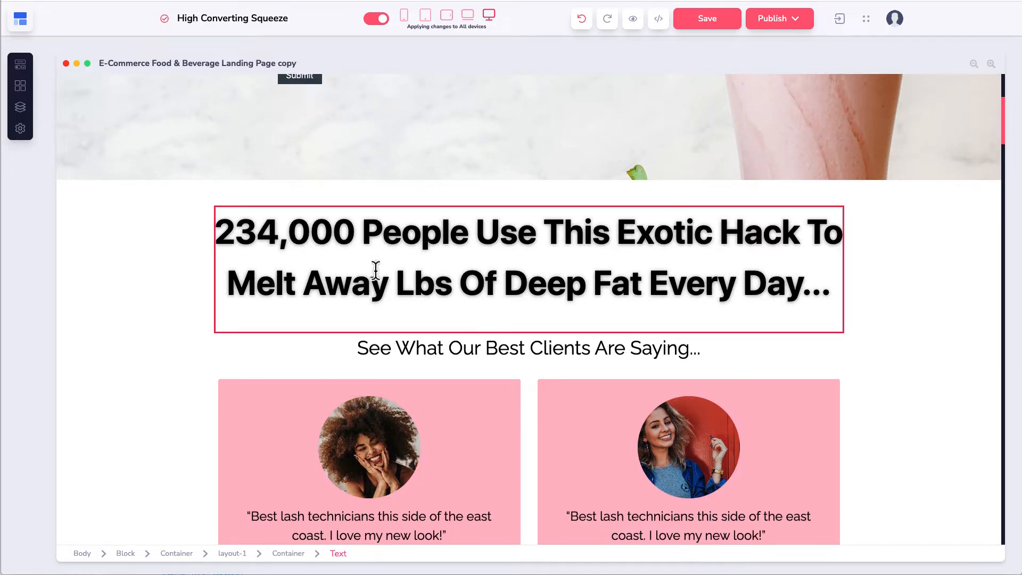
{"action": "left_click", "coordinate": [376, 269]}
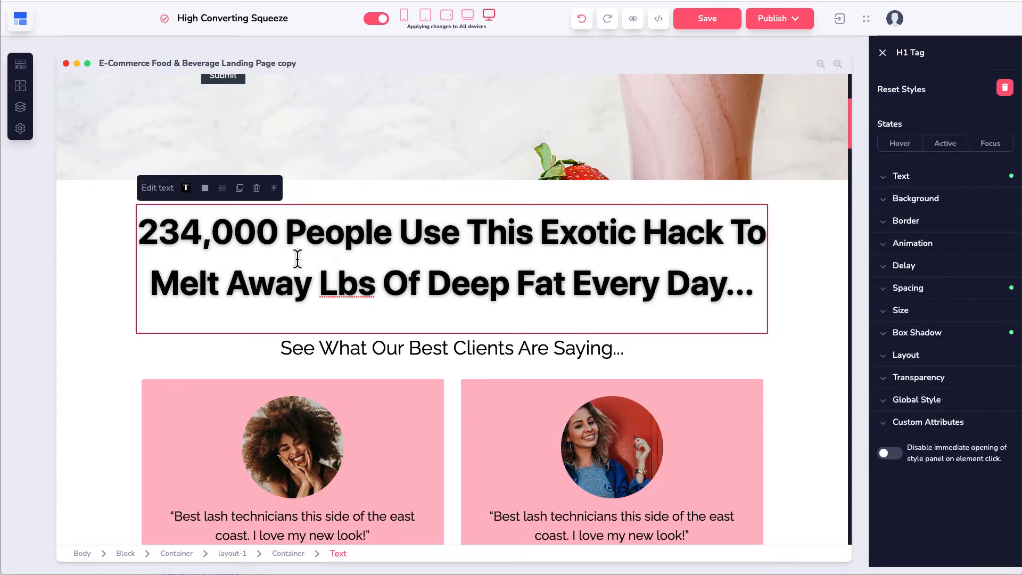
{"action": "left_click", "coordinate": [289, 555]}
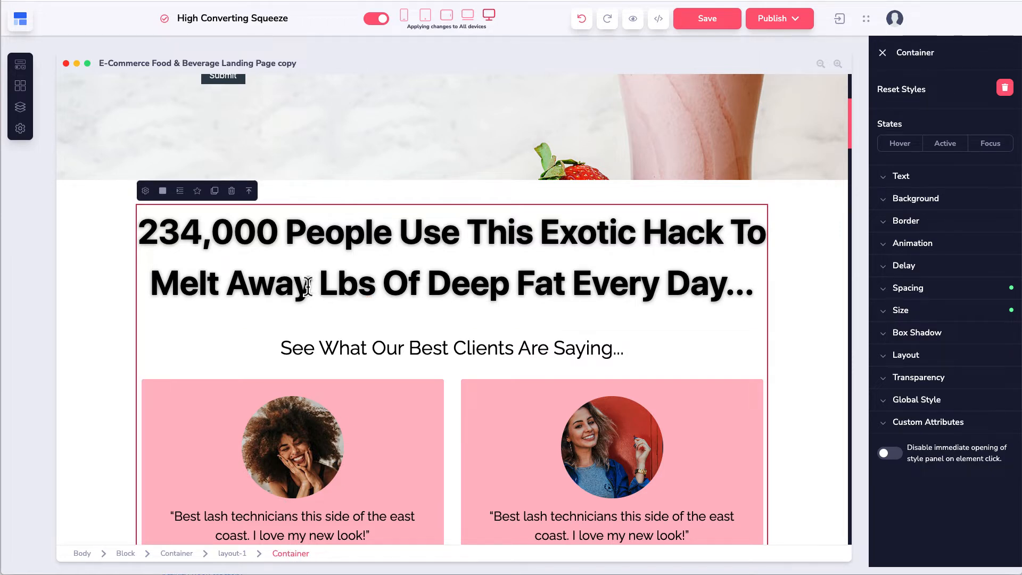
{"action": "scroll", "coordinate": [307, 288], "scroll_direction": "down", "scroll_amount": 4}
{"action": "scroll", "coordinate": [308, 288], "scroll_direction": "up", "scroll_amount": 1}
{"action": "scroll", "coordinate": [308, 287], "scroll_direction": "up", "scroll_amount": 3}
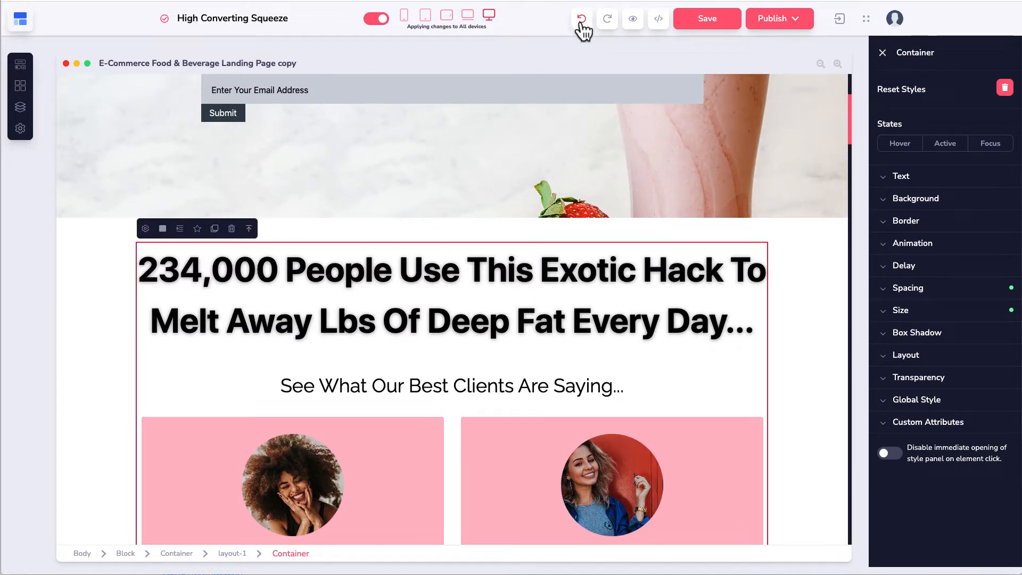
Step: Undo the headline's move into the testimonial block so it returns to the hero block
{"action": "left_click", "coordinate": [583, 22]}
{"action": "left_click", "coordinate": [582, 22]}
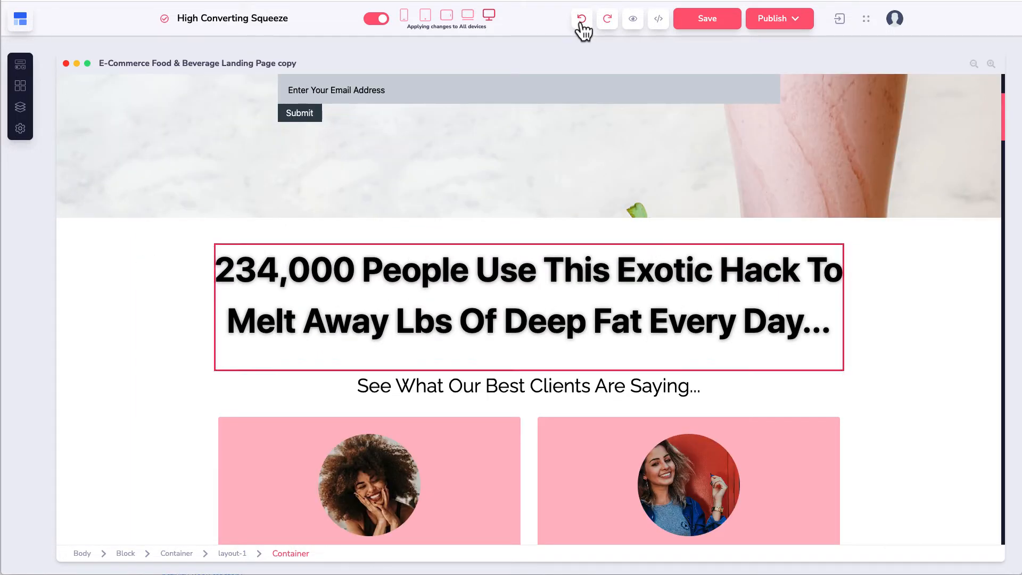
{"action": "left_click", "coordinate": [582, 22]}
{"action": "scroll", "coordinate": [587, 240], "scroll_direction": "up", "scroll_amount": 1}
{"action": "scroll", "coordinate": [587, 233], "scroll_direction": "up", "scroll_amount": 1}
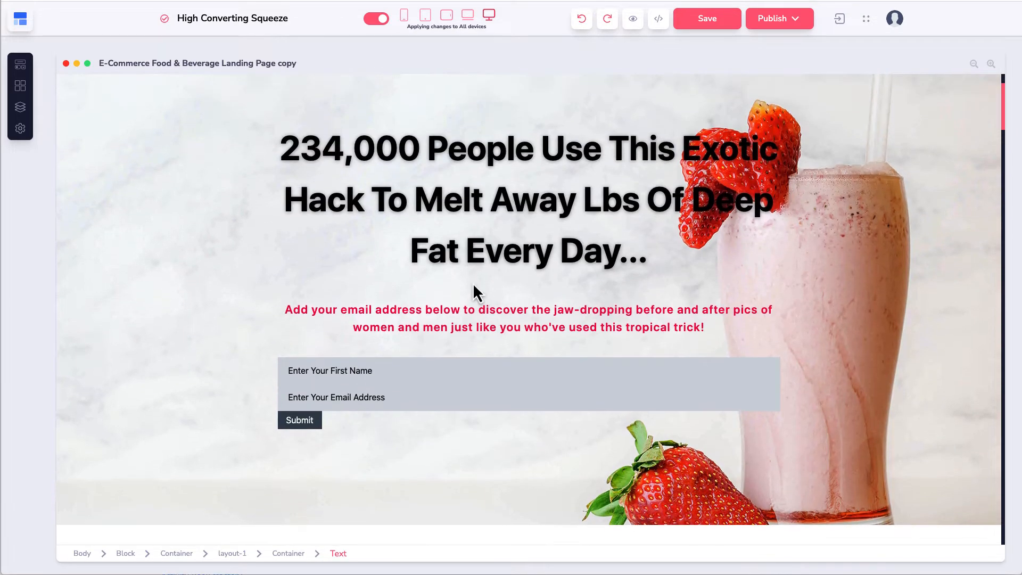
Step: Compare selecting the hero's subheadline with selecting its surrounding container
{"action": "left_click", "coordinate": [441, 311]}
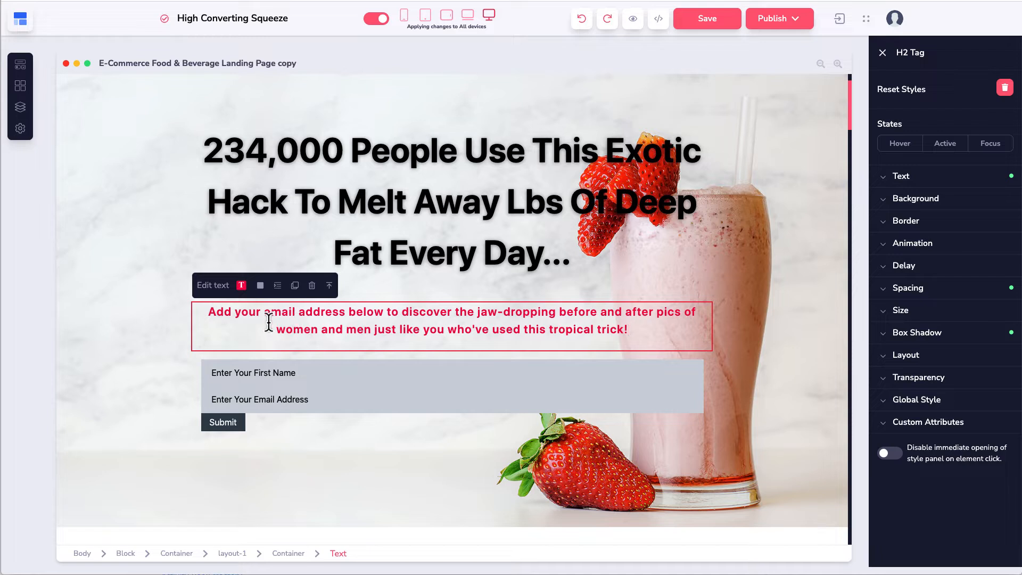
{"action": "left_click_drag", "start_coordinate": [318, 330], "coordinate": [329, 302]}
{"action": "left_click", "coordinate": [332, 298]}
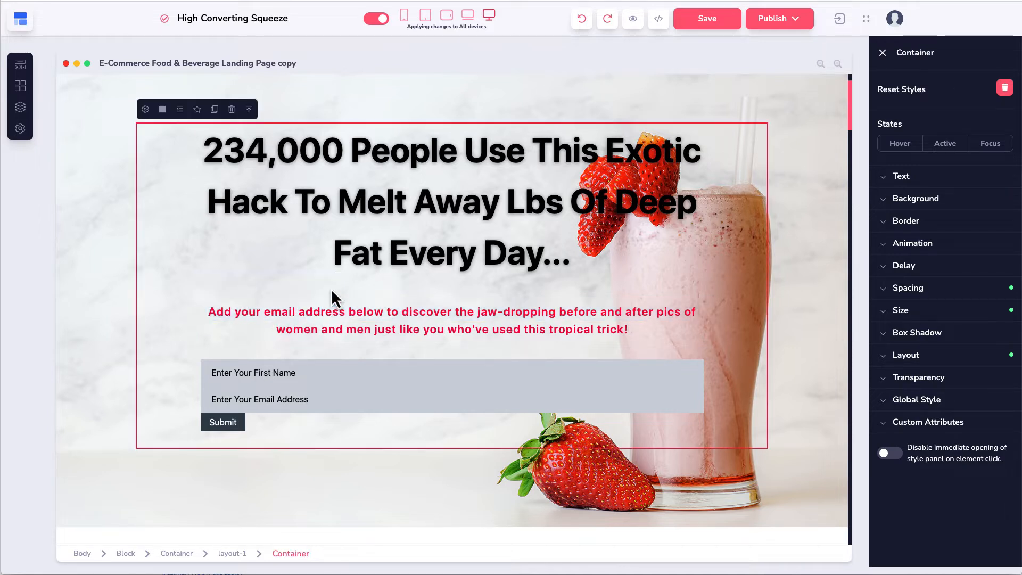
{"action": "left_click", "coordinate": [330, 324]}
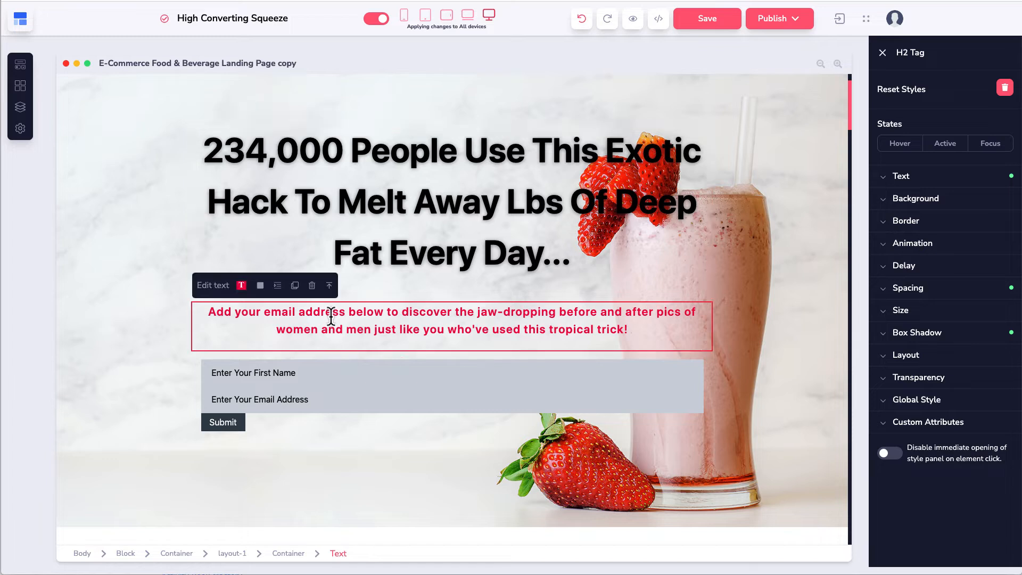
{"action": "left_click", "coordinate": [329, 286]}
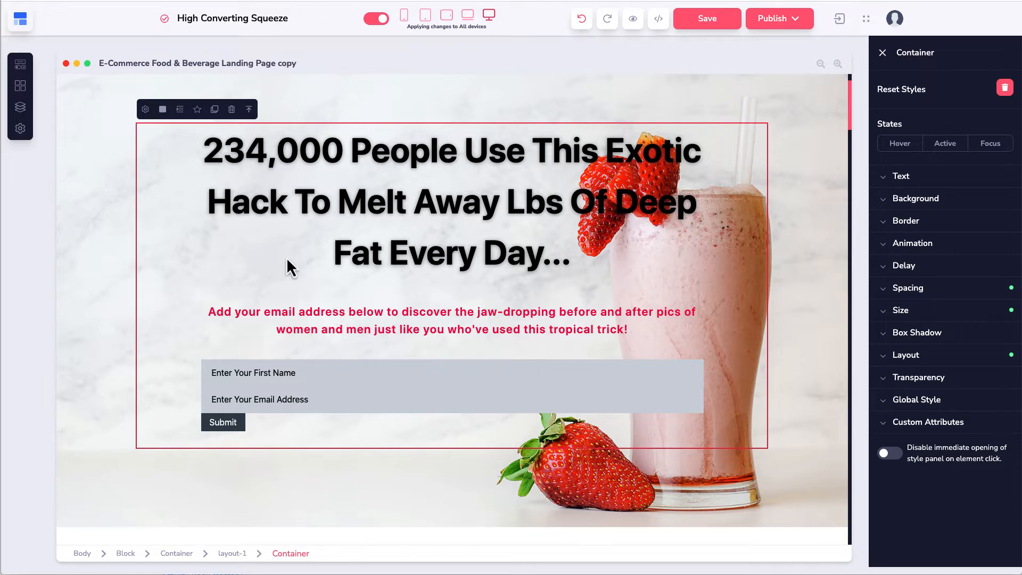
Step: Move the hero's main headline below the subheadline, directly above the first name field of the form
{"action": "scroll", "coordinate": [327, 113], "scroll_direction": "down", "scroll_amount": 3}
{"action": "key", "text": "Escape"}
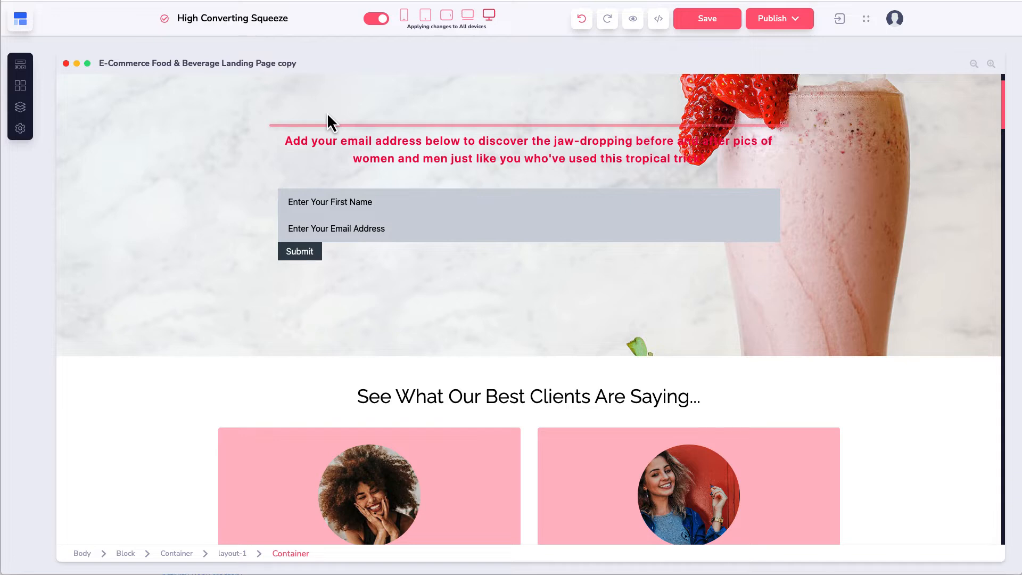
{"action": "left_click_drag", "start_coordinate": [327, 113], "coordinate": [328, 182]}
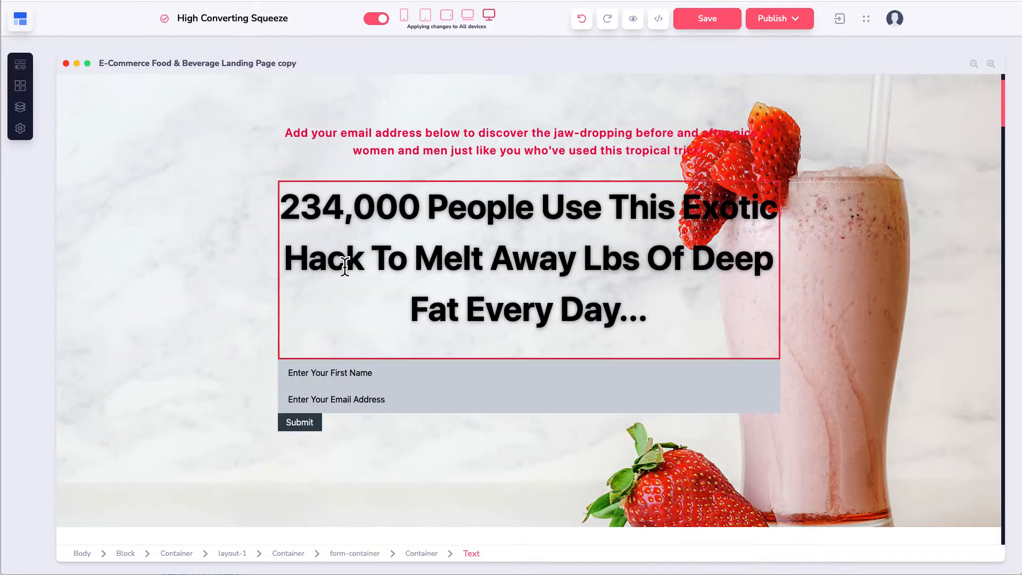
{"action": "scroll", "coordinate": [340, 265], "scroll_direction": "up", "scroll_amount": 2}
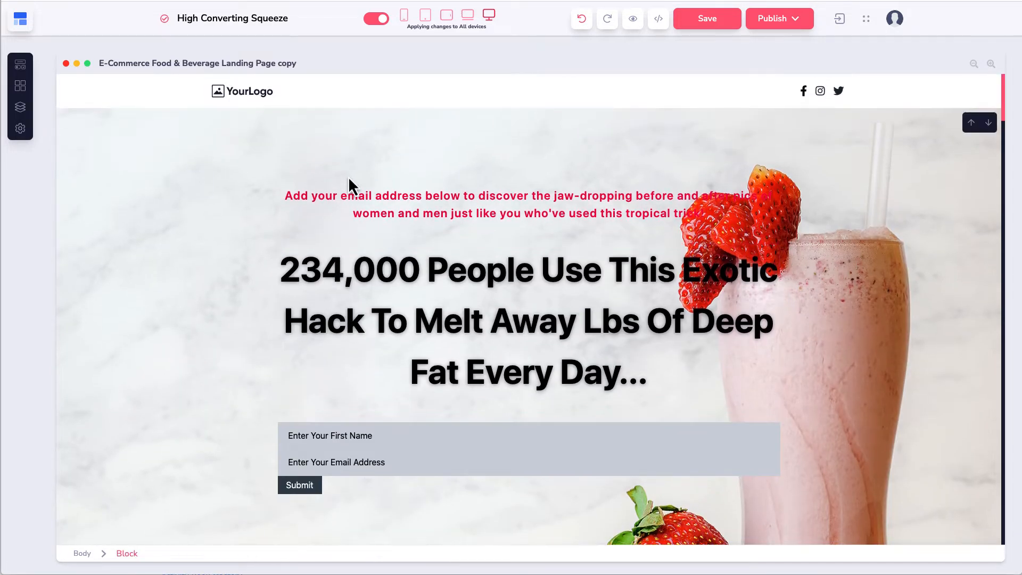
Step: Add a 1 Column layout element to the hero block, directly above the subheadline
{"action": "left_click", "coordinate": [21, 86]}
{"action": "left_click", "coordinate": [21, 66]}
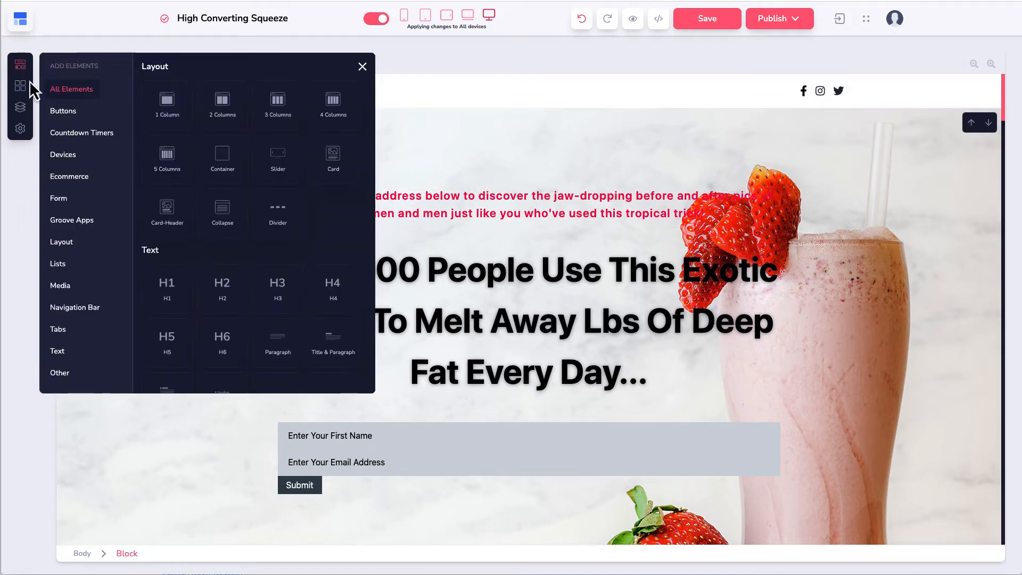
{"action": "left_click_drag", "start_coordinate": [162, 108], "coordinate": [485, 220]}
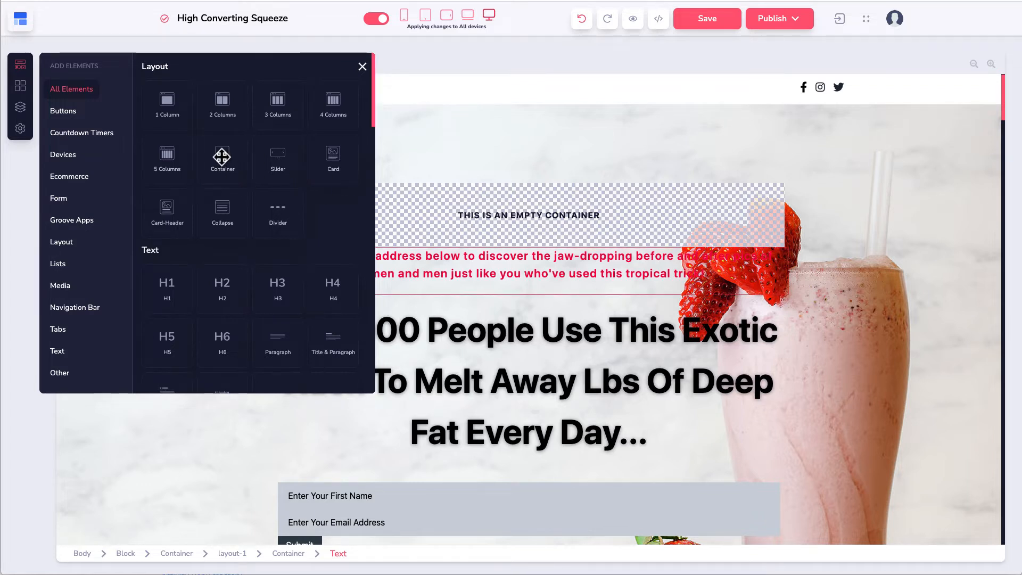
Step: Try adding a Container element below the new one-column layout, undoing each attempt and restoring only the one-column layout
{"action": "left_click_drag", "start_coordinate": [222, 156], "coordinate": [449, 249]}
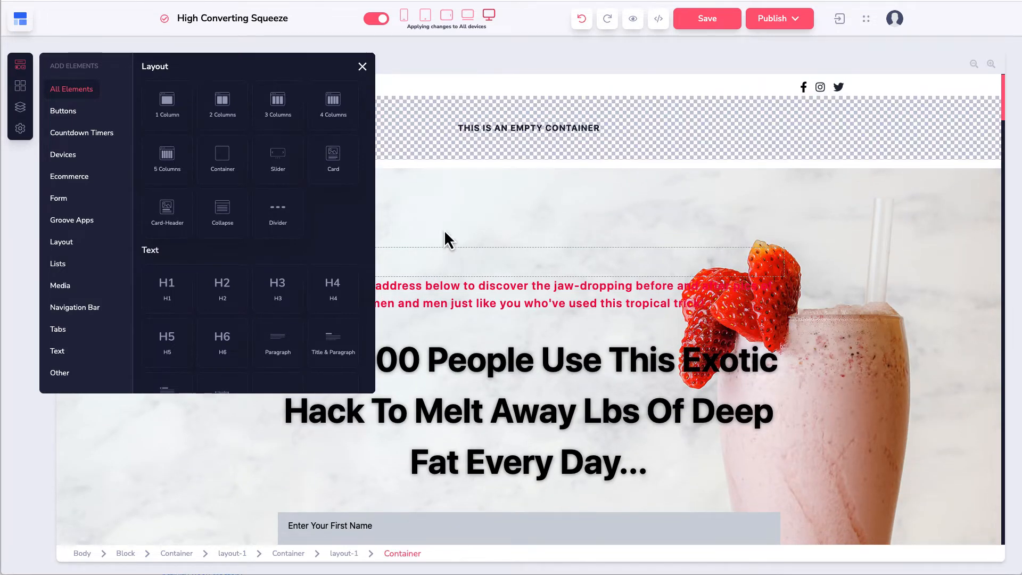
{"action": "left_click", "coordinate": [581, 21]}
{"action": "left_click", "coordinate": [580, 21]}
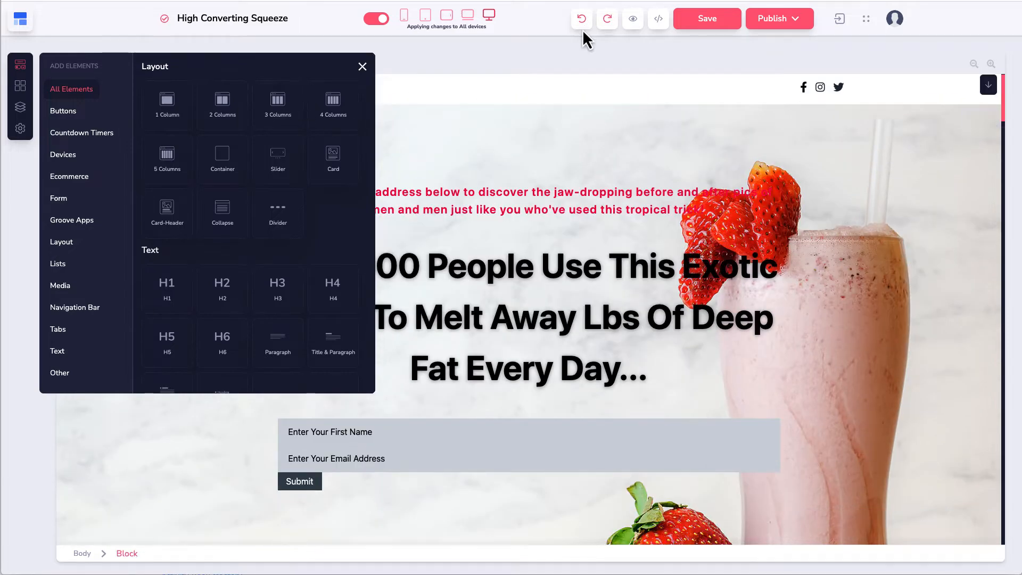
{"action": "left_click", "coordinate": [607, 19]}
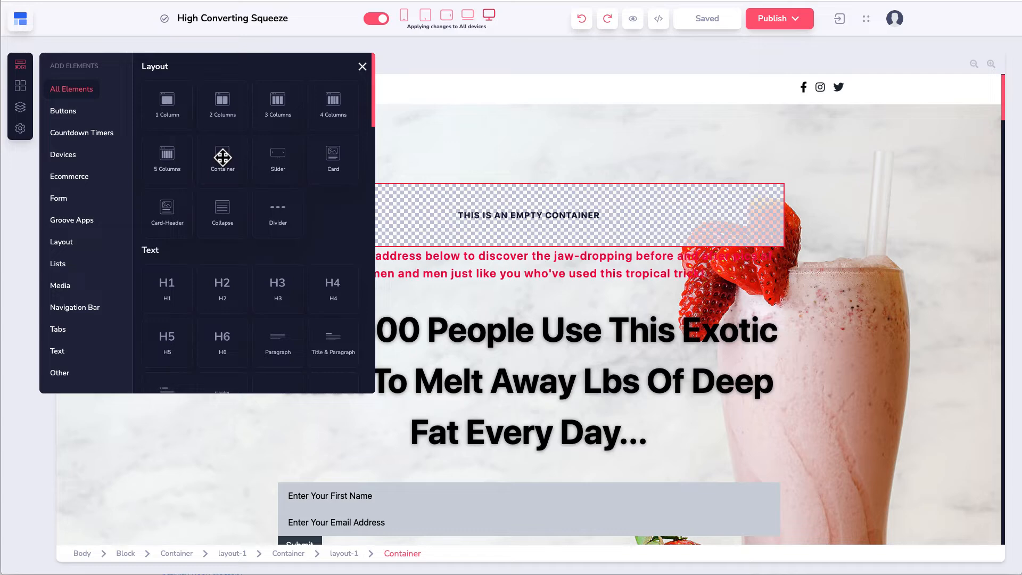
{"action": "left_click_drag", "start_coordinate": [223, 157], "coordinate": [461, 268]}
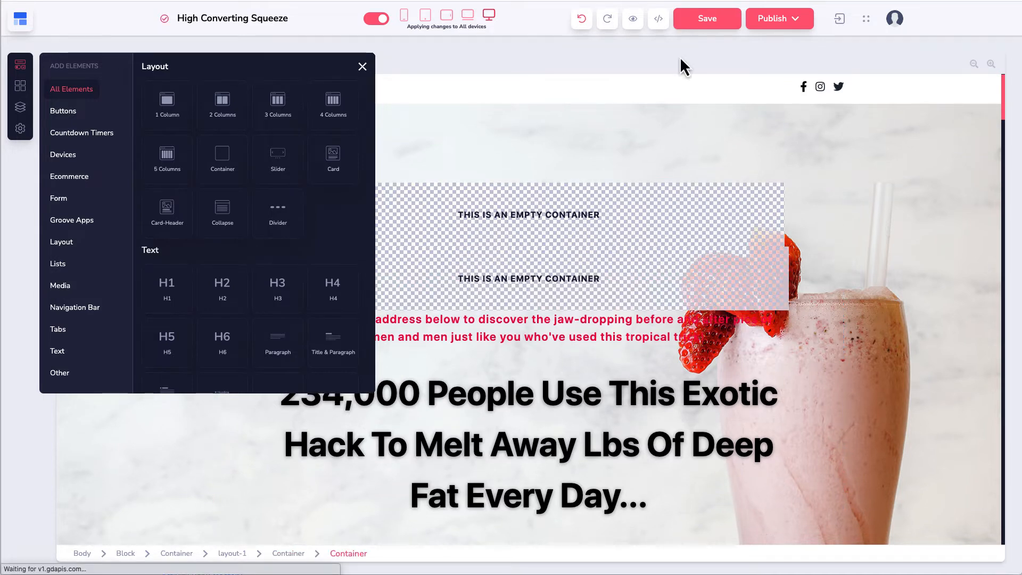
{"action": "left_click", "coordinate": [583, 21]}
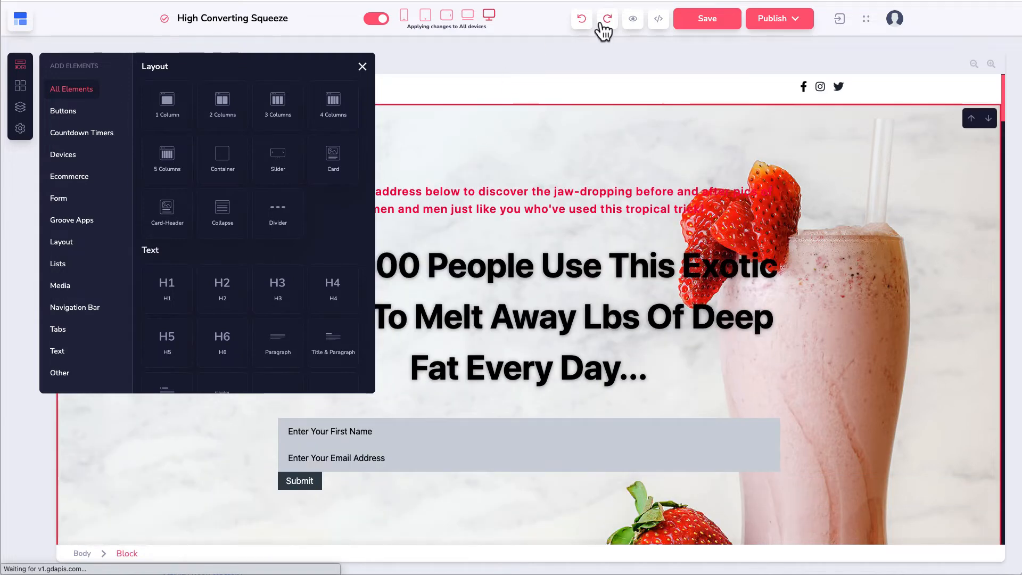
{"action": "left_click", "coordinate": [606, 22]}
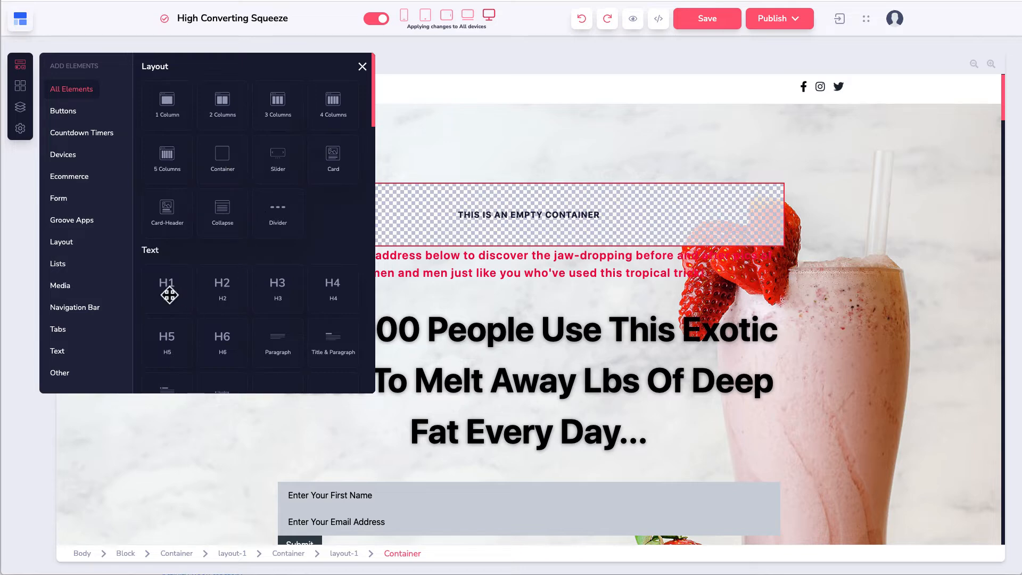
Step: Insert an H1 heading into the empty one-column container above the subheadline and select it
{"action": "left_click_drag", "start_coordinate": [168, 294], "coordinate": [455, 218]}
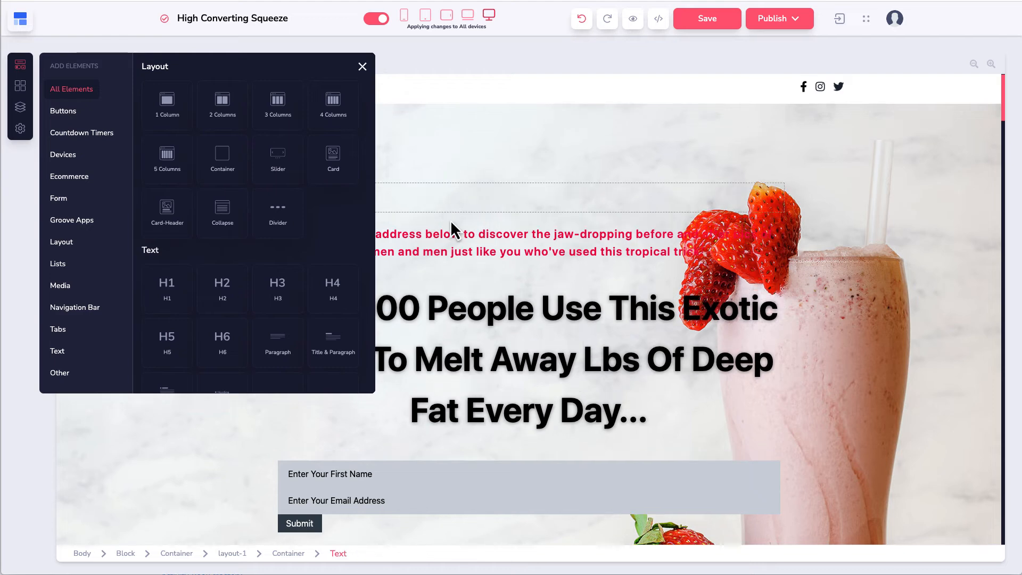
{"action": "left_click", "coordinate": [363, 68]}
{"action": "left_click", "coordinate": [320, 195]}
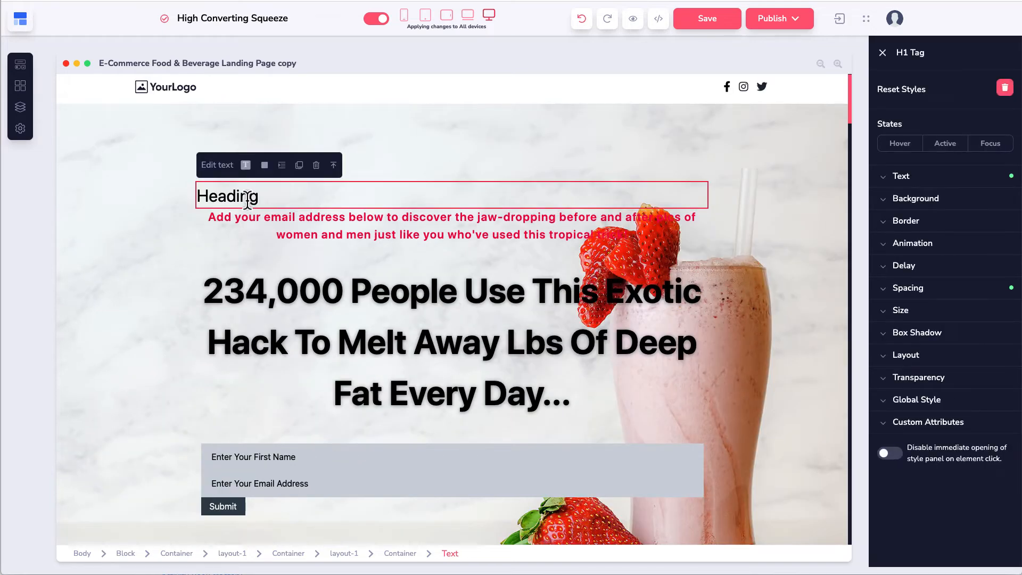
Step: Center-align the new "Heading" text and close its margin and padding editor
{"action": "left_click", "coordinate": [282, 166]}
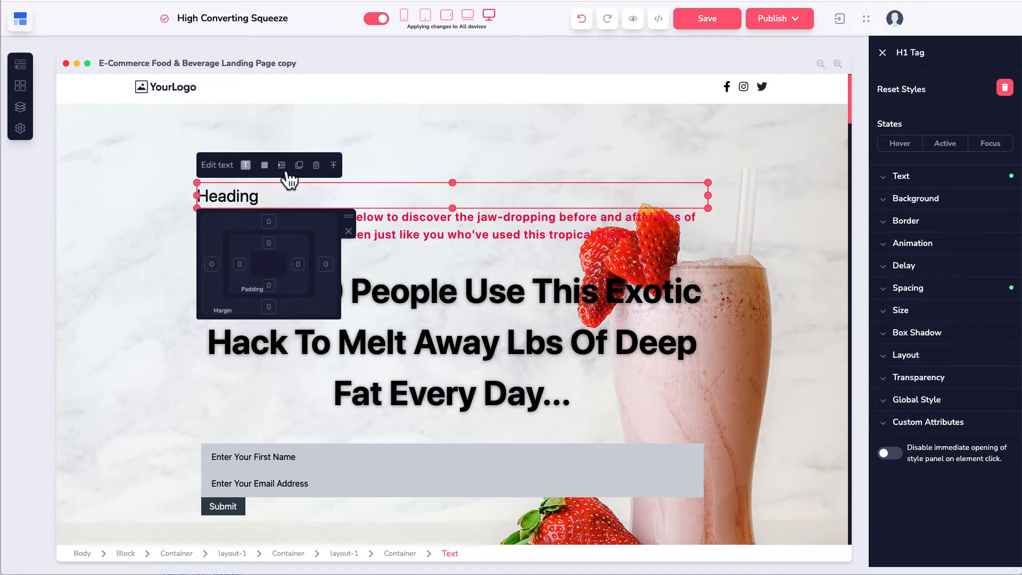
{"action": "double_click", "coordinate": [255, 196]}
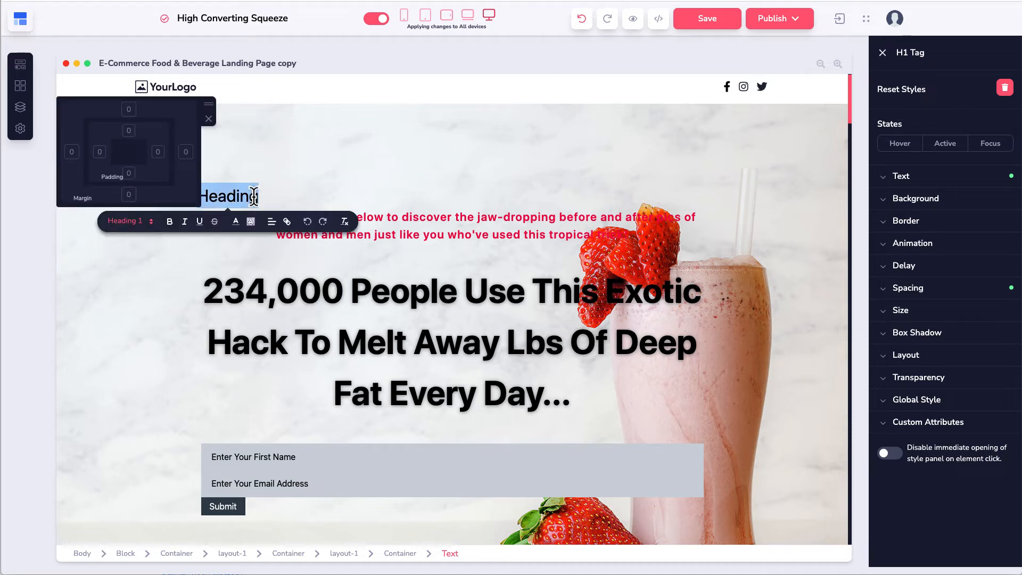
{"action": "left_click", "coordinate": [272, 221]}
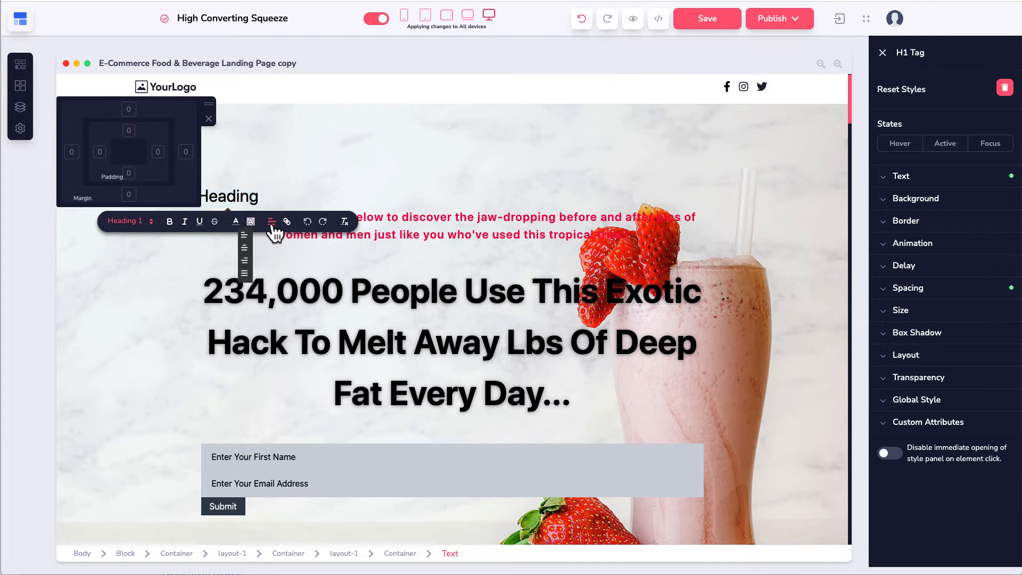
{"action": "left_click", "coordinate": [245, 248]}
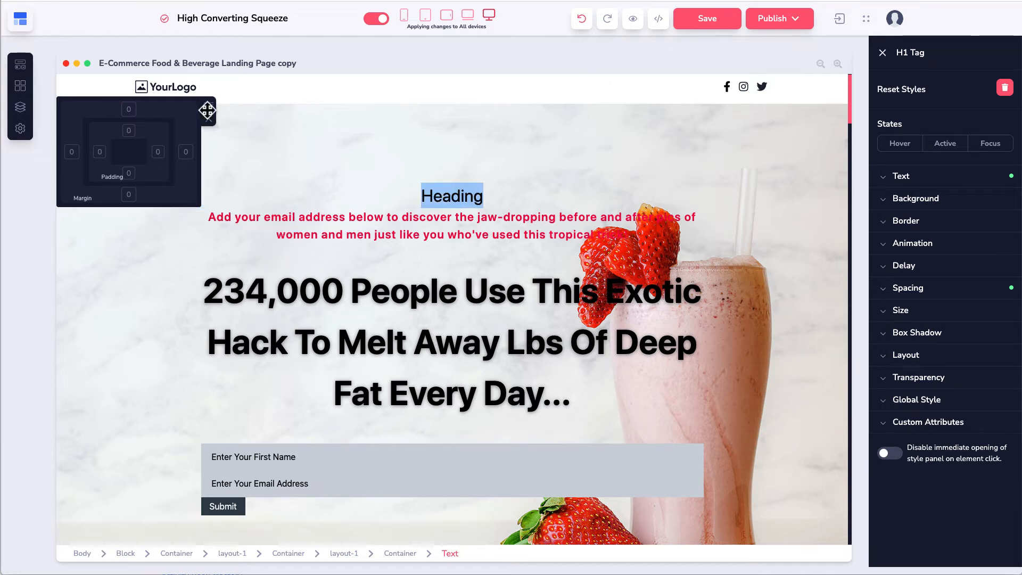
{"action": "left_click_drag", "start_coordinate": [207, 110], "coordinate": [114, 254]}
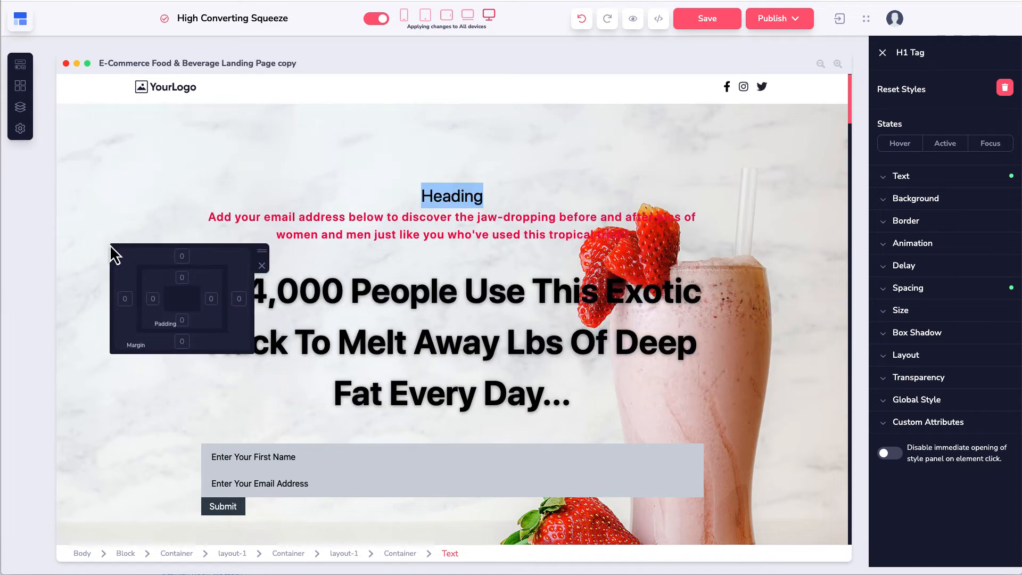
{"action": "left_click", "coordinate": [261, 266]}
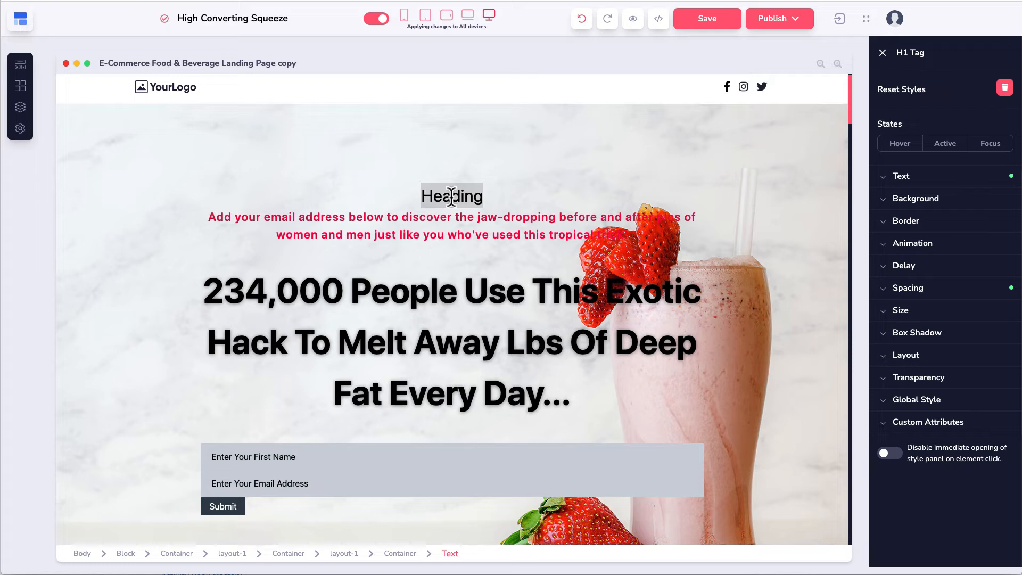
Step: Select the new heading, the surrounding hero container, and the heading's own parent container to compare the nesting levels
{"action": "left_click", "coordinate": [418, 195]}
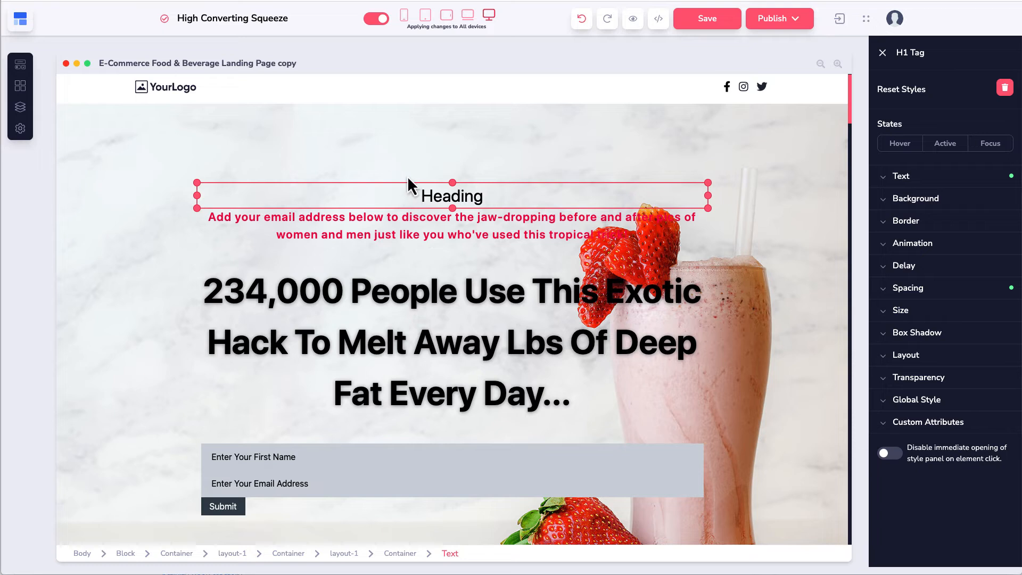
{"action": "left_click", "coordinate": [385, 217]}
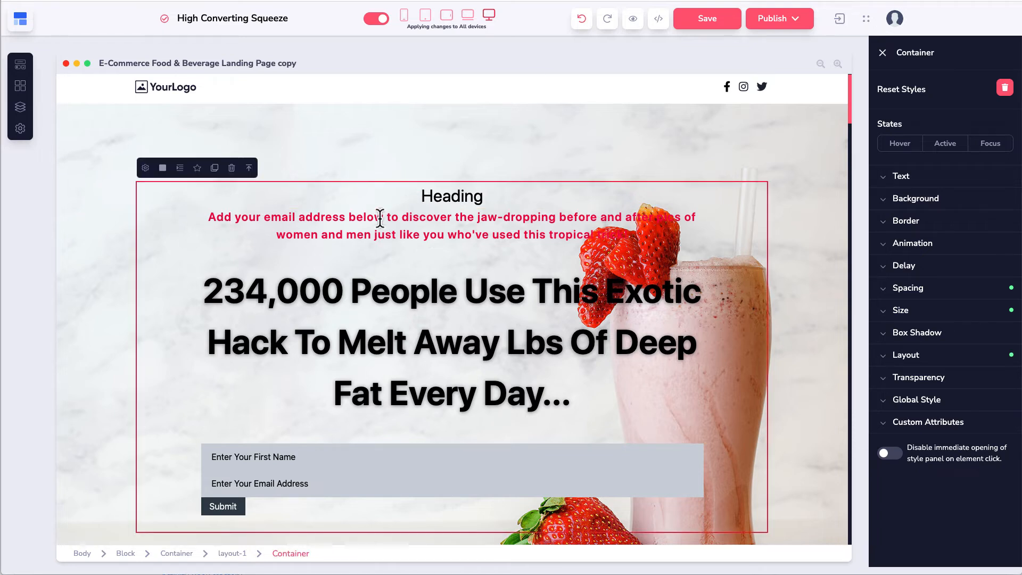
{"action": "left_click", "coordinate": [443, 196]}
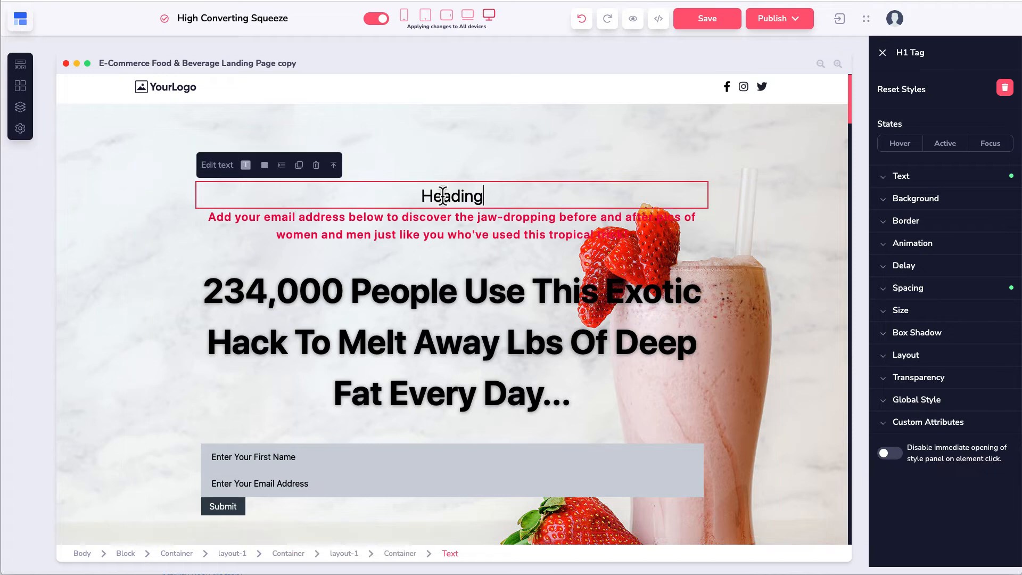
{"action": "left_click", "coordinate": [402, 554]}
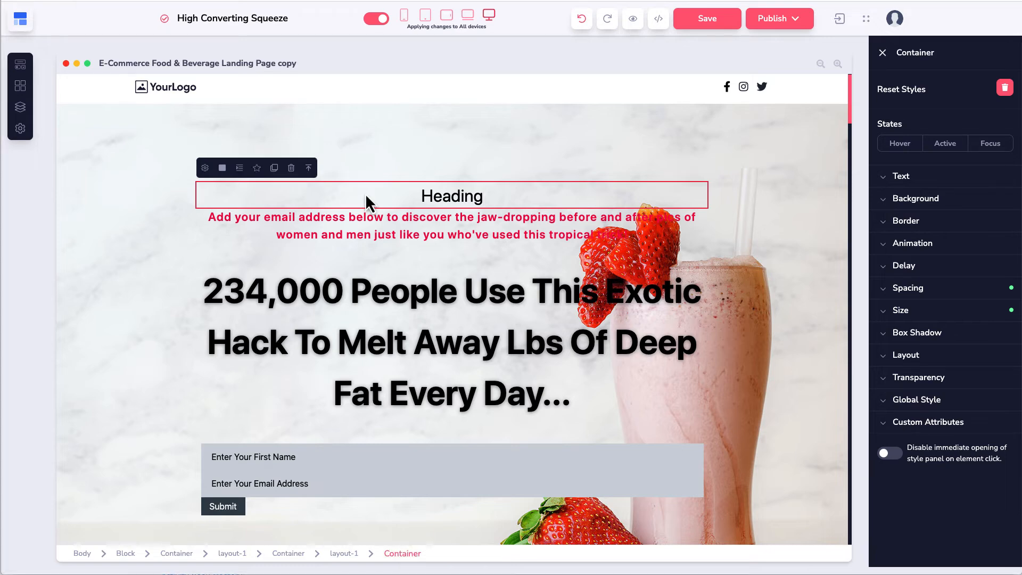
Step: Move the new heading between the subheadline and the main headline, and select its parent container there
{"action": "left_click_drag", "start_coordinate": [352, 202], "coordinate": [413, 280]}
{"action": "left_click", "coordinate": [507, 317]}
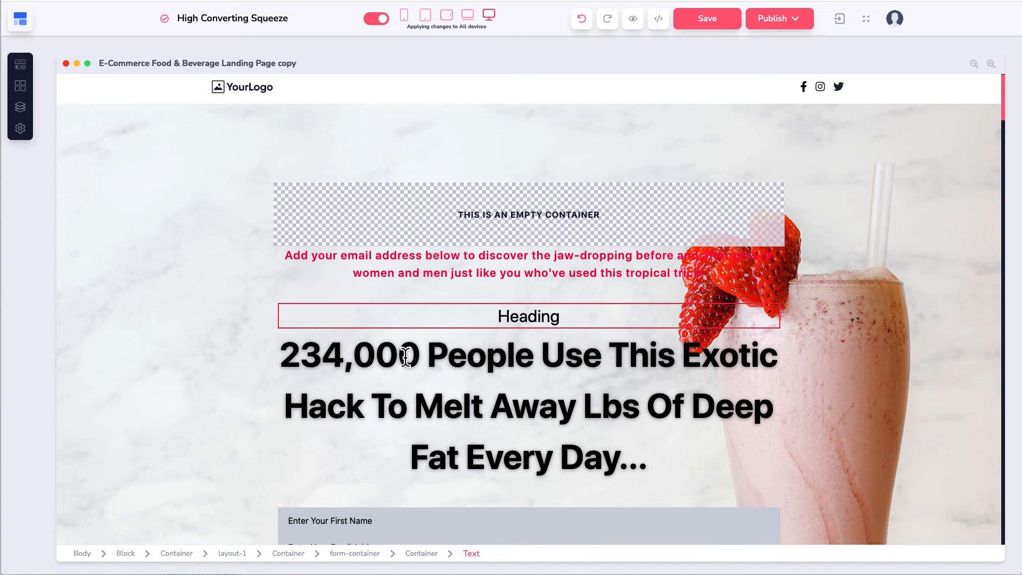
{"action": "left_click", "coordinate": [472, 551]}
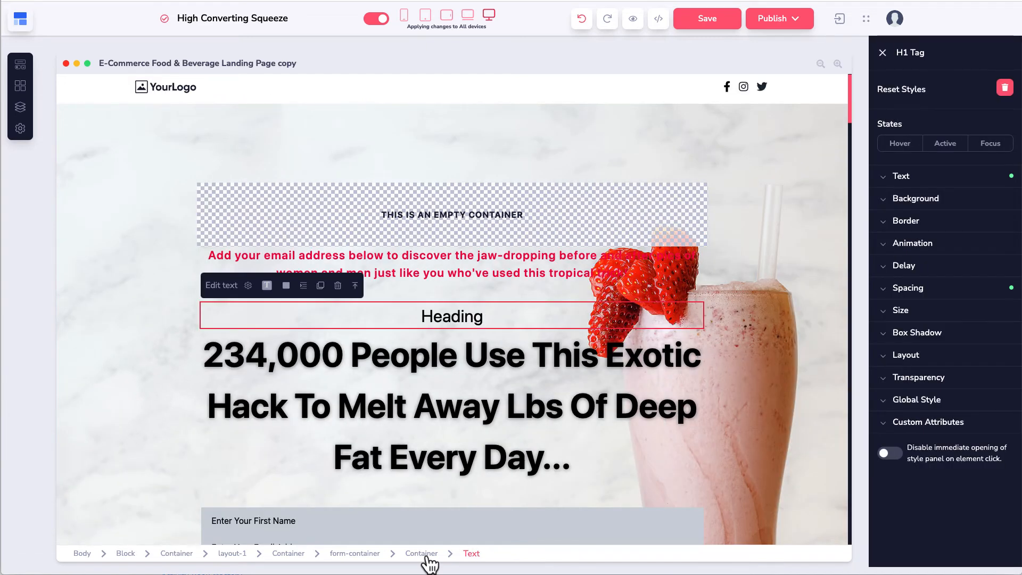
{"action": "left_click", "coordinate": [423, 554]}
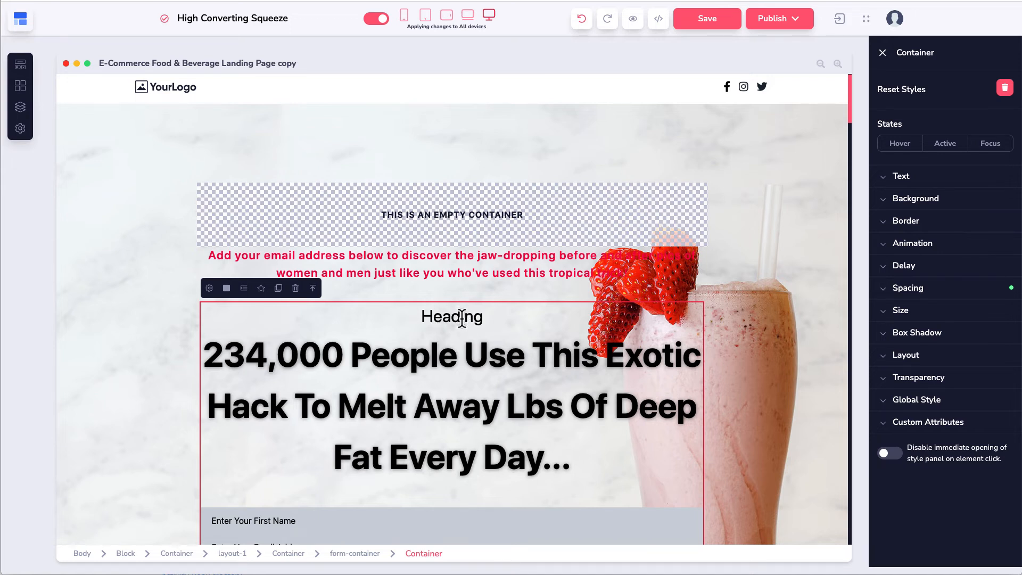
Step: Undo the new heading's move and select the heading in its one-column container above the subheadline
{"action": "left_click", "coordinate": [583, 26]}
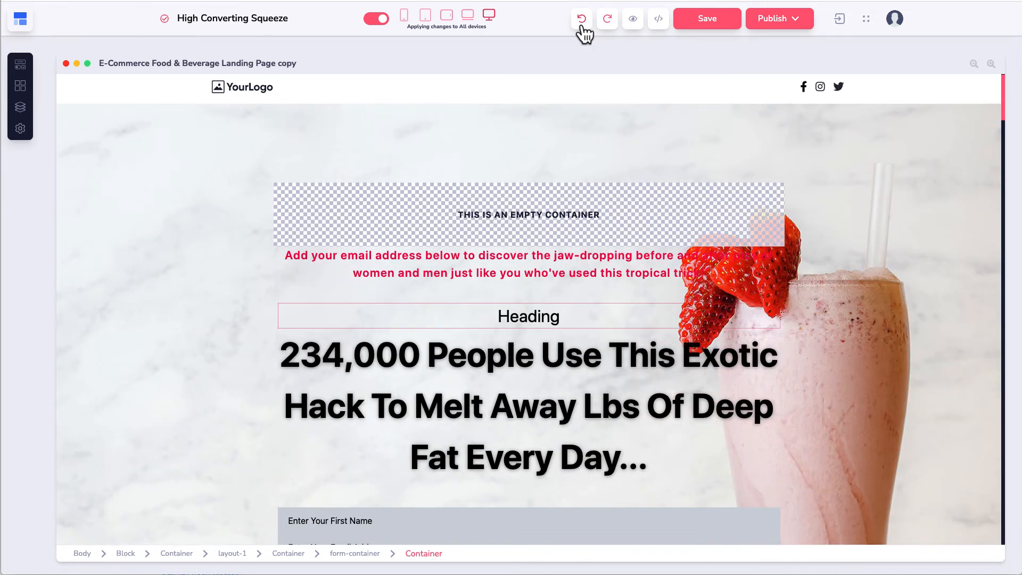
{"action": "left_click", "coordinate": [583, 27]}
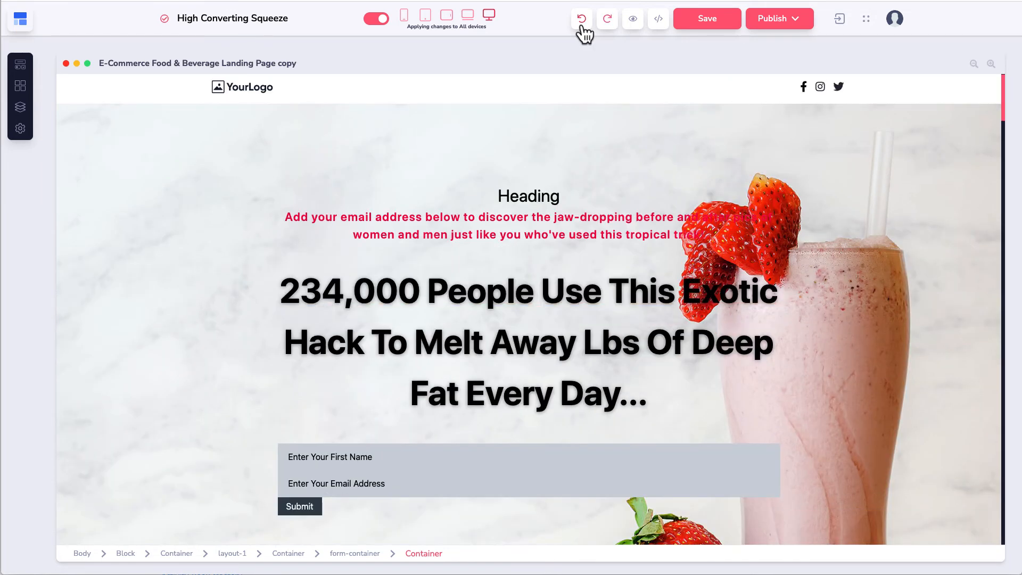
{"action": "left_click", "coordinate": [514, 195]}
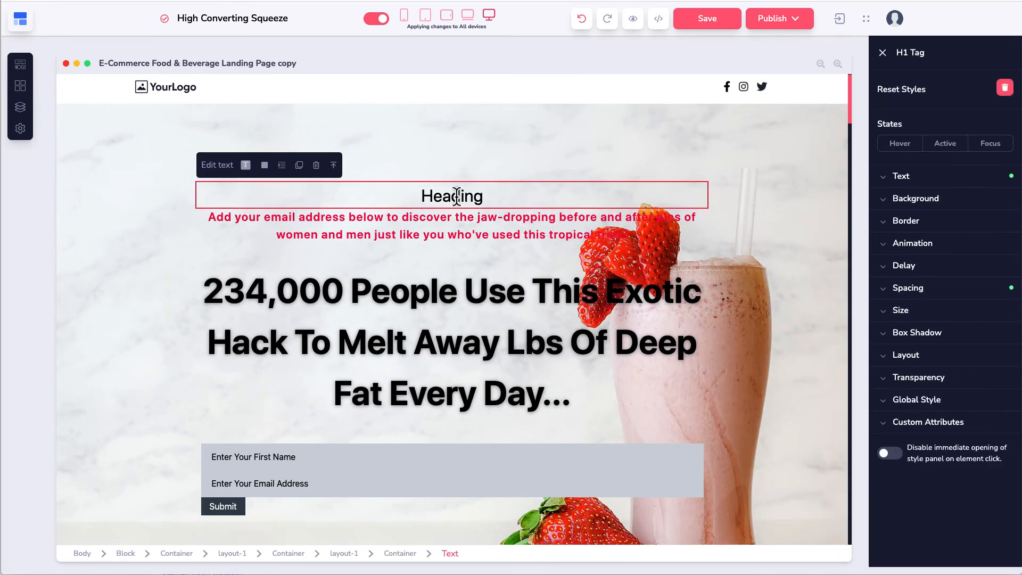
Step: Move the "Heading" text out of its one-column container to between the main headline and the form, and select its parent container there
{"action": "left_click", "coordinate": [334, 165]}
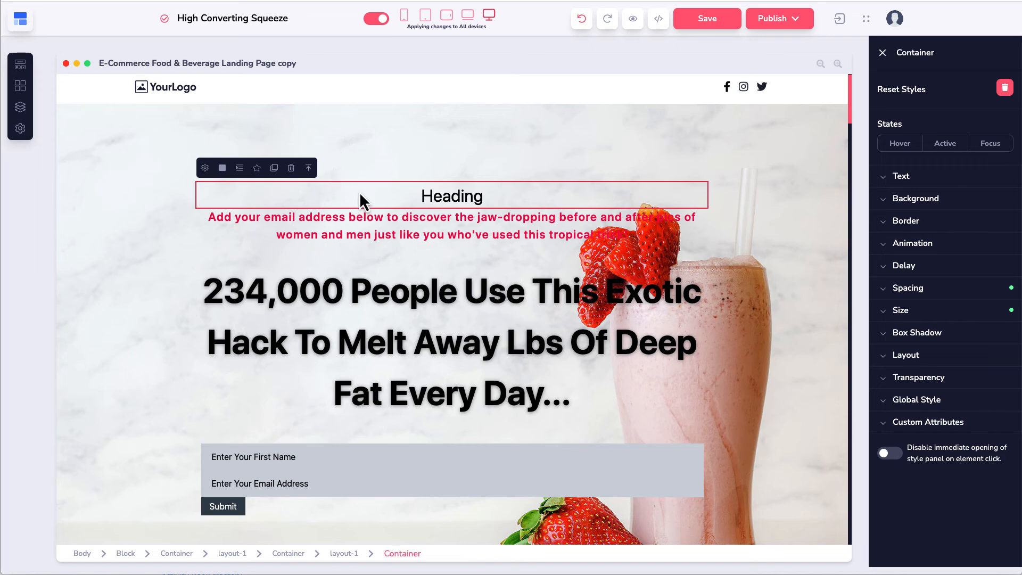
{"action": "left_click_drag", "start_coordinate": [362, 201], "coordinate": [378, 256]}
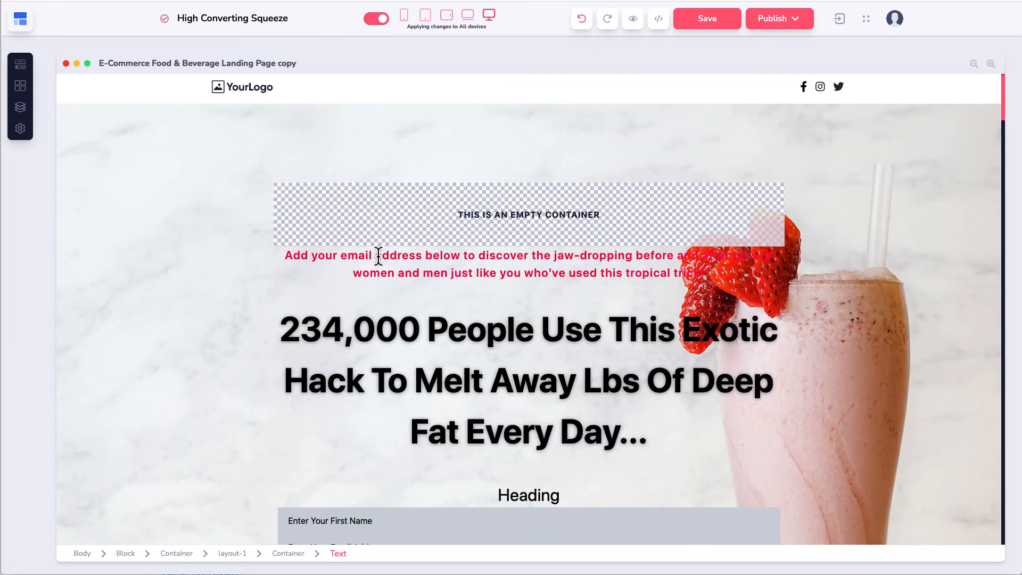
{"action": "left_click", "coordinate": [506, 498]}
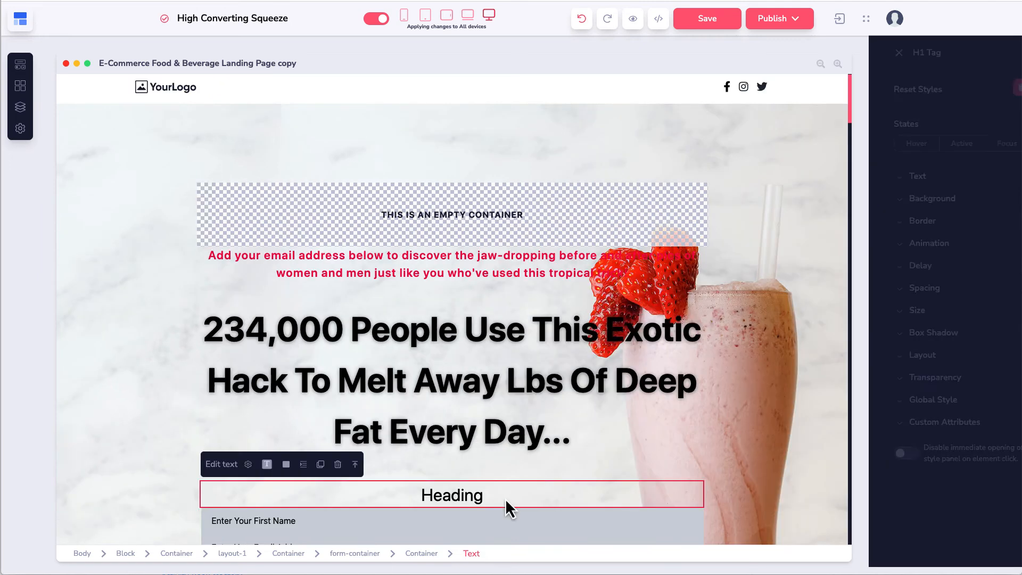
{"action": "left_click", "coordinate": [355, 465]}
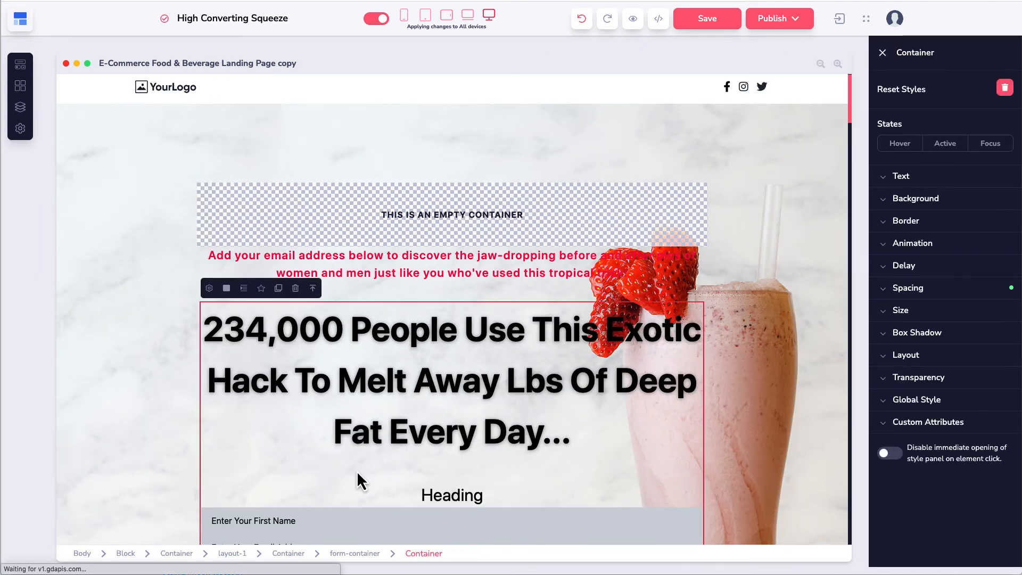
Step: Check the heading's placement inside the form container and try to undo its move
{"action": "scroll", "coordinate": [431, 408], "scroll_direction": "down", "scroll_amount": 2}
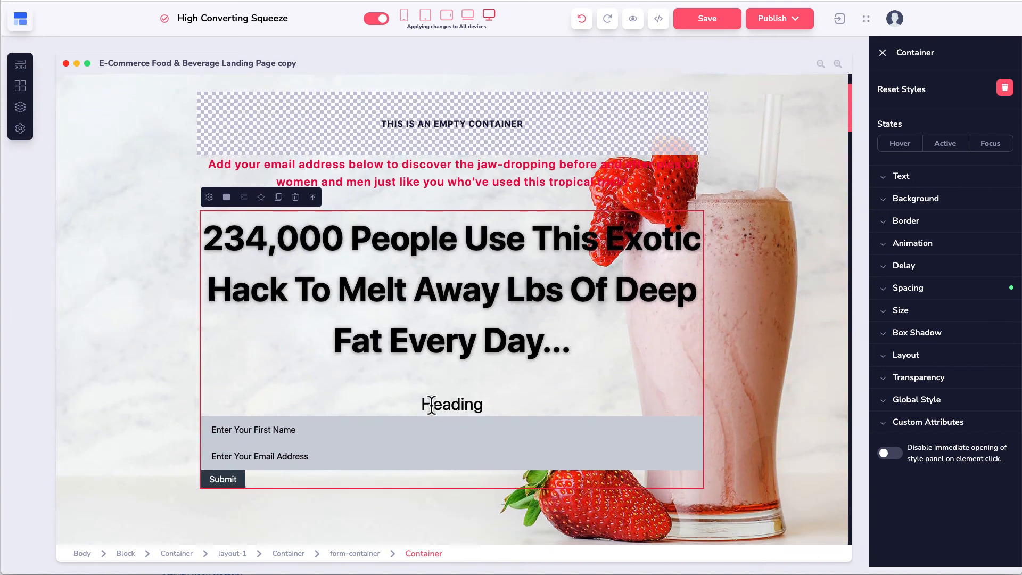
{"action": "scroll", "coordinate": [431, 405], "scroll_direction": "up", "scroll_amount": 3}
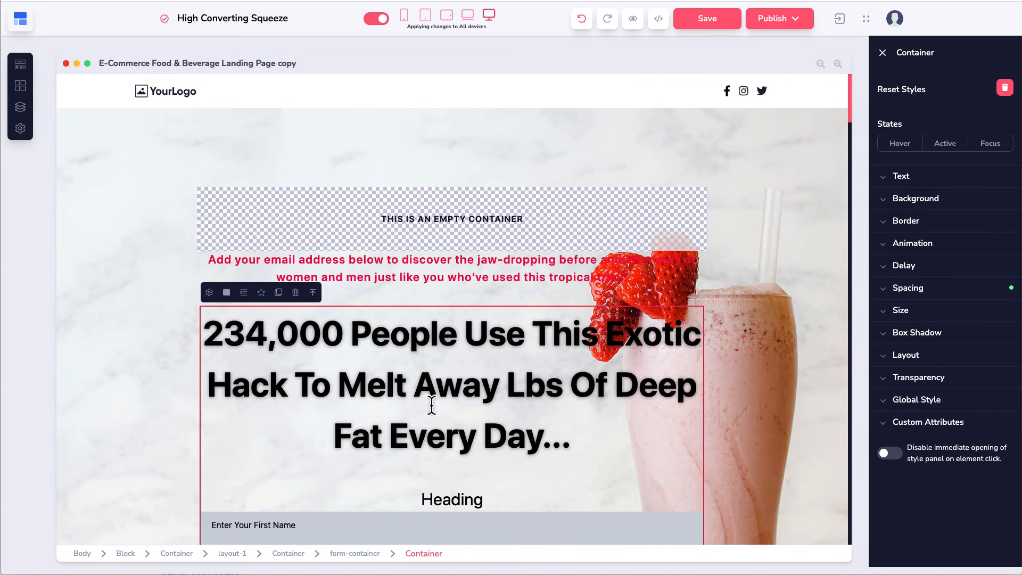
{"action": "left_click", "coordinate": [582, 19]}
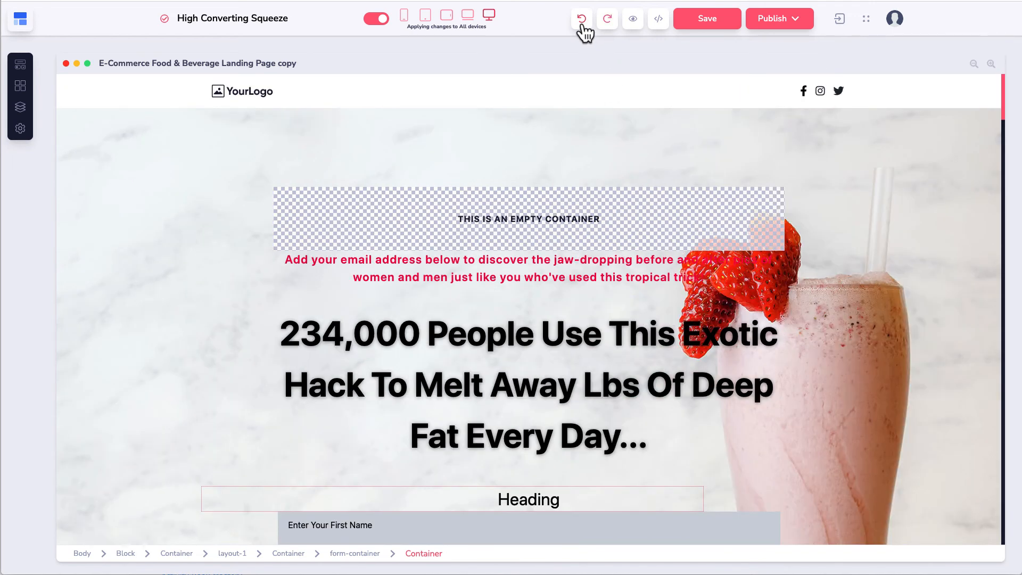
Step: Select the hero block and examine the add-block controls on its upper and lower edges
{"action": "left_click", "coordinate": [210, 120]}
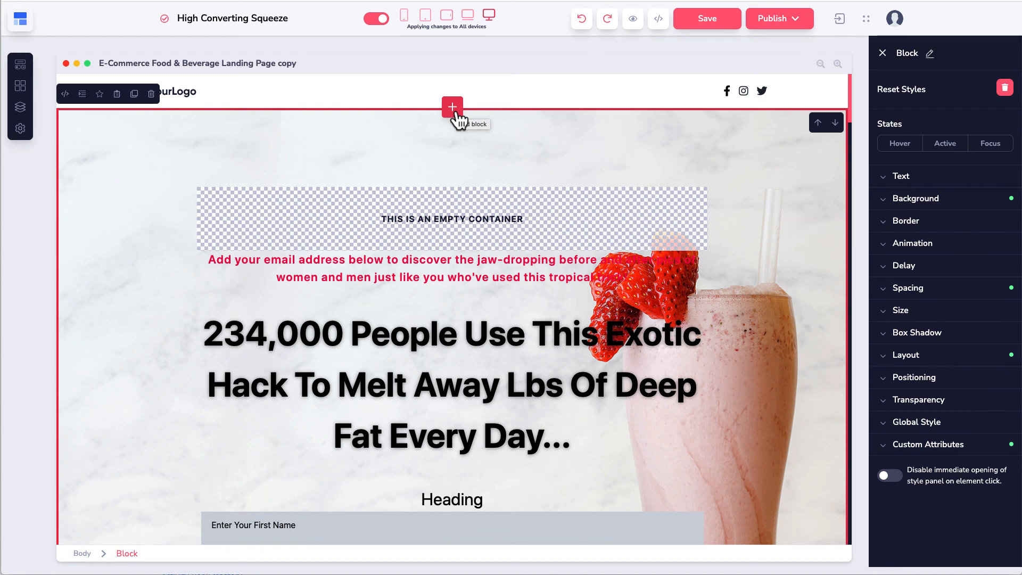
{"action": "scroll", "coordinate": [453, 114], "scroll_direction": "down", "scroll_amount": 4}
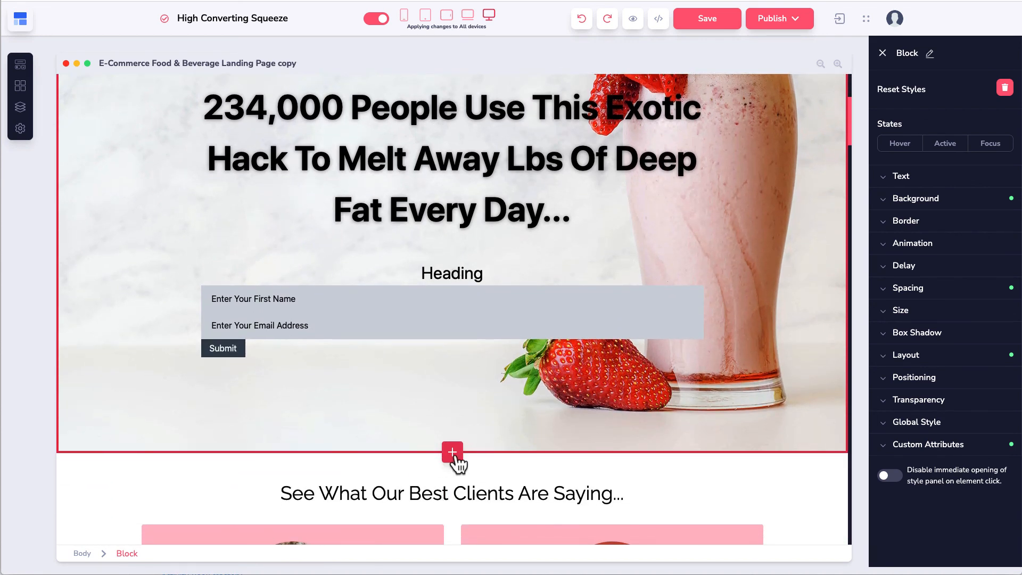
{"action": "left_click", "coordinate": [456, 453]}
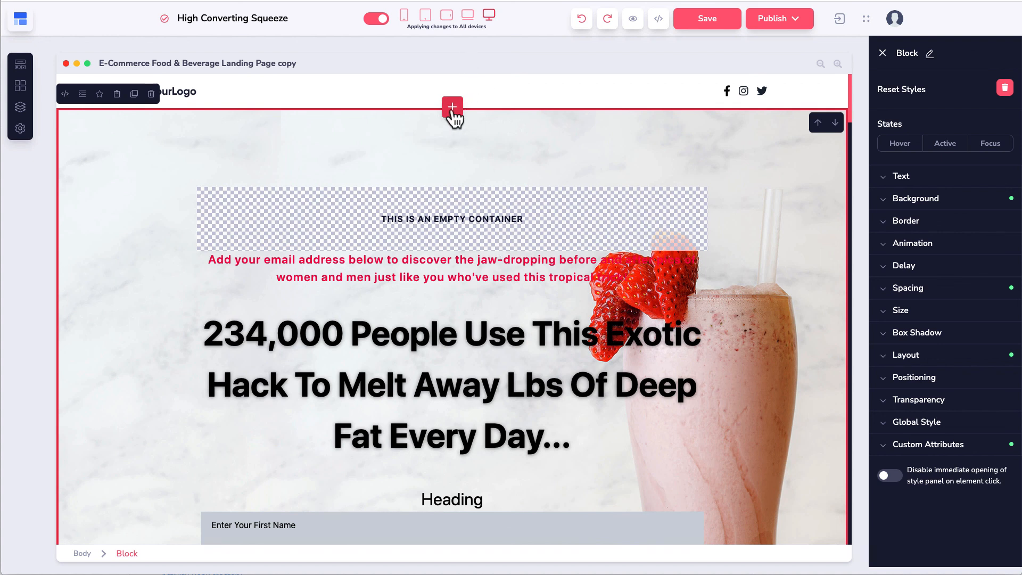